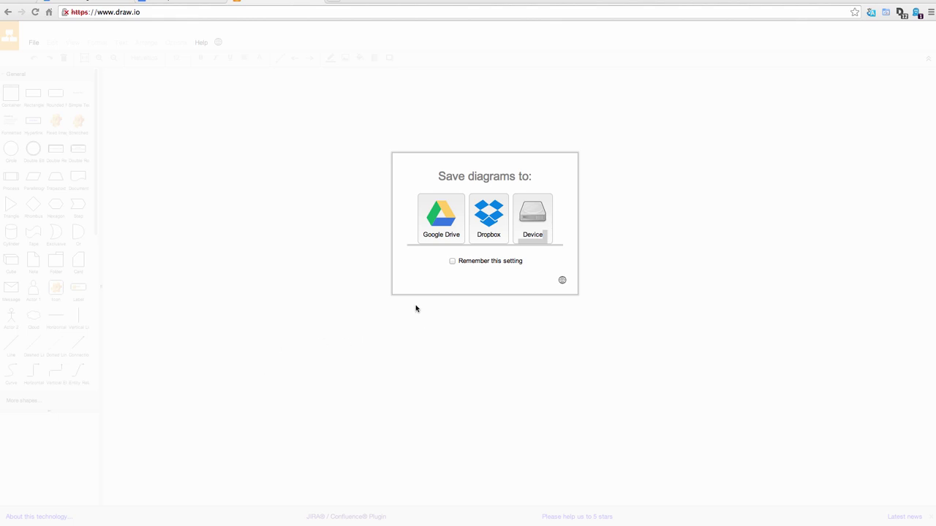
Choose Google Drive as the storage location for diagrams and have this setting remembered.
left_click(453, 263)
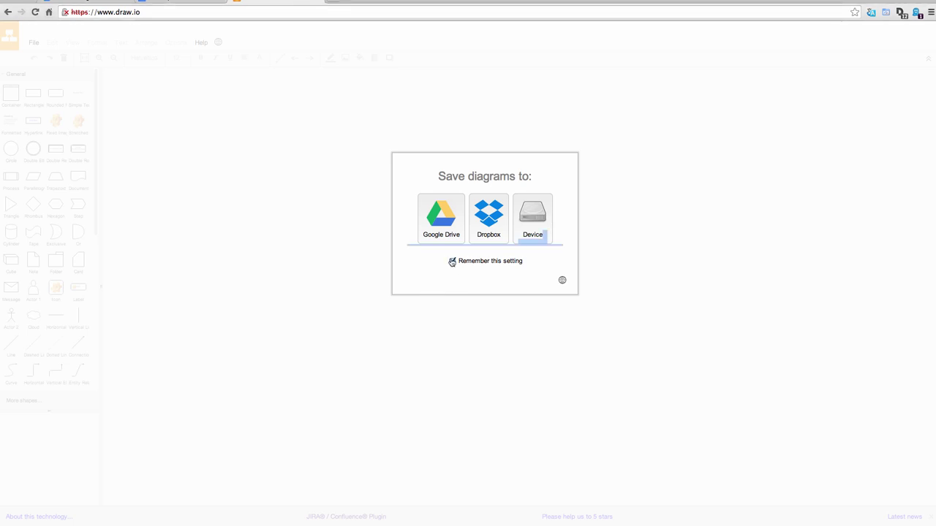
left_click(446, 215)
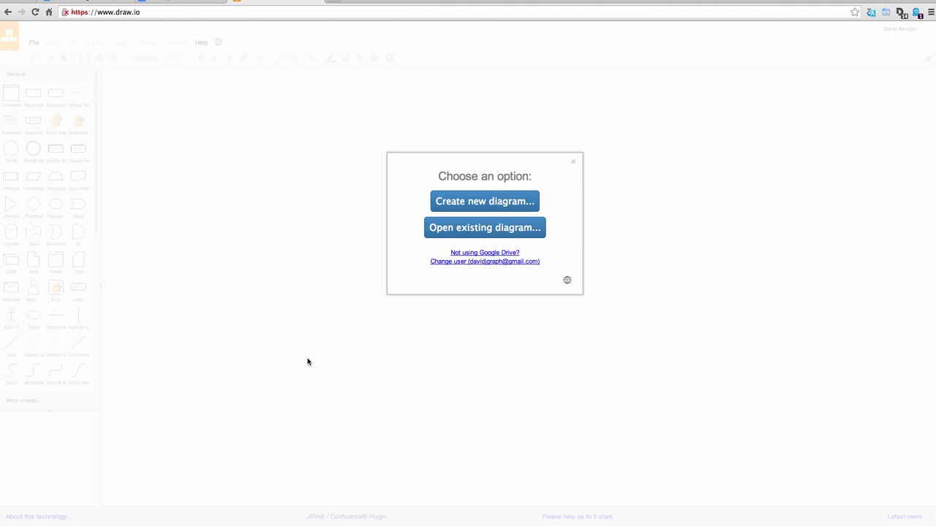
Look at the picker for existing diagrams, close it, and create a blank diagram with the default filename.
left_click(489, 230)
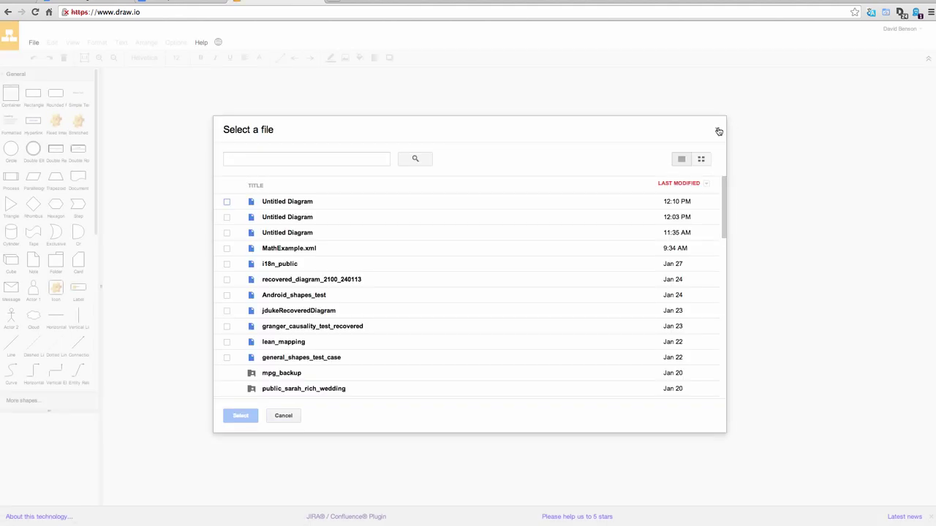
left_click(718, 132)
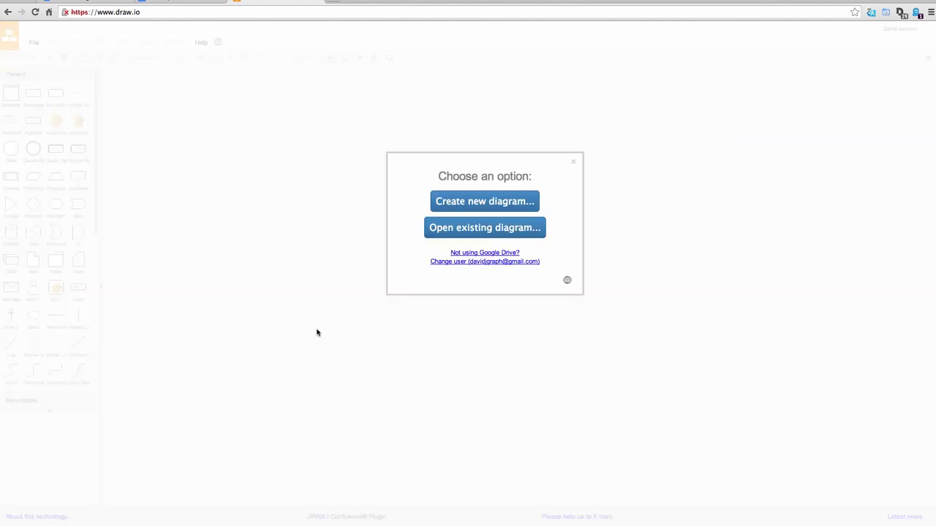
left_click(491, 206)
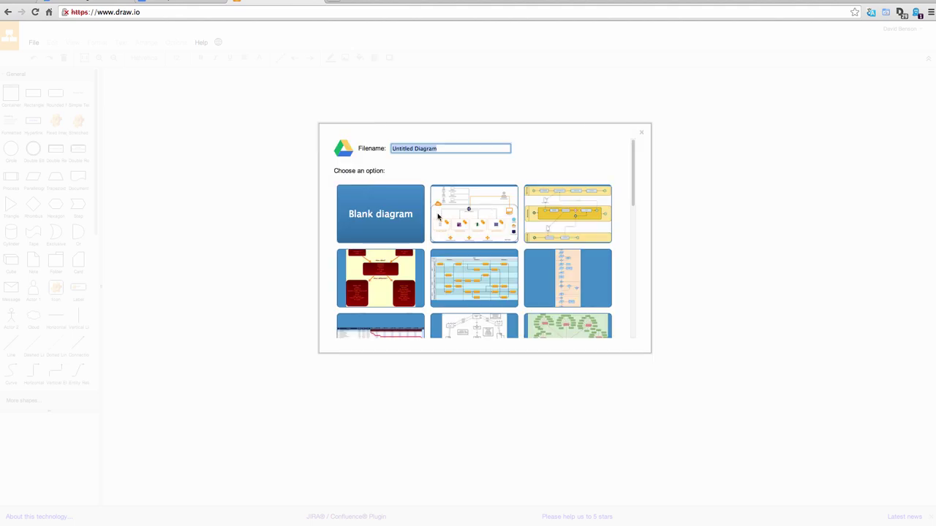
left_click(396, 226)
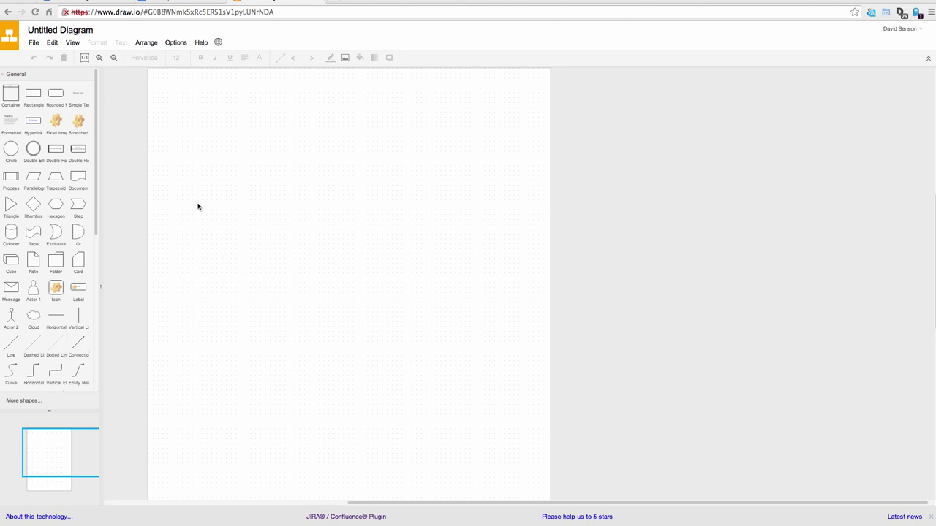
Dismiss the footer strip of links below the canvas to enlarge the drawing area.
left_click_drag(549, 444, 175, 134)
mouse_move(73, 163)
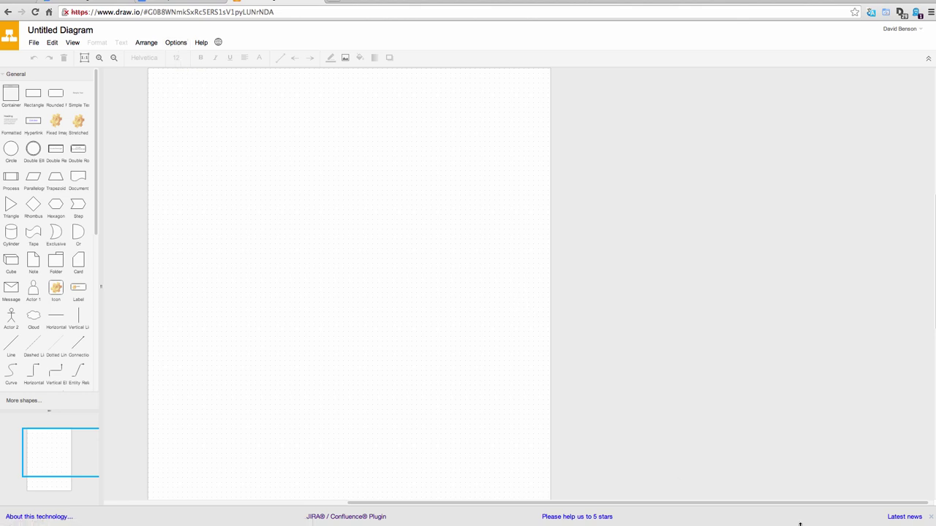
left_click(930, 517)
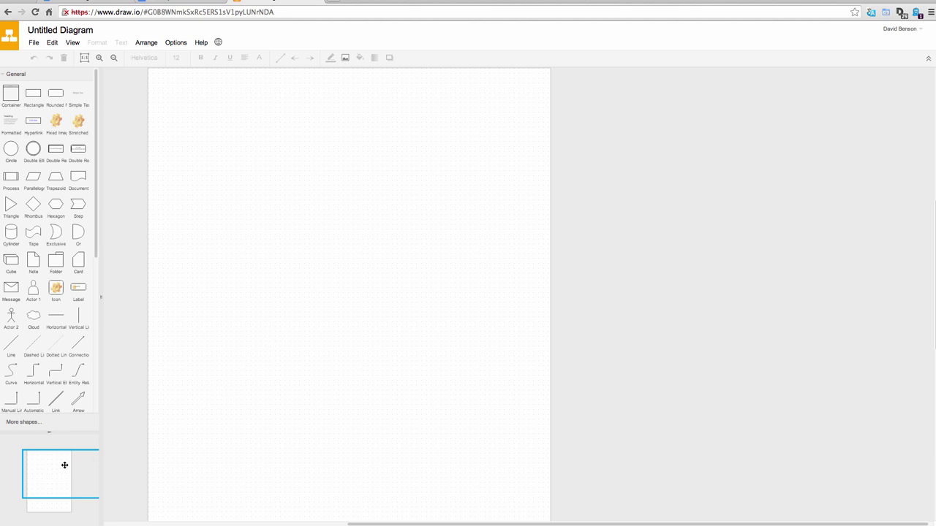
Place four separate rectangles on the page, two near the upper corner and two farther across and down.
left_click_drag(33, 93, 177, 118)
left_click_drag(34, 92, 491, 382)
left_click_drag(84, 472, 42, 478)
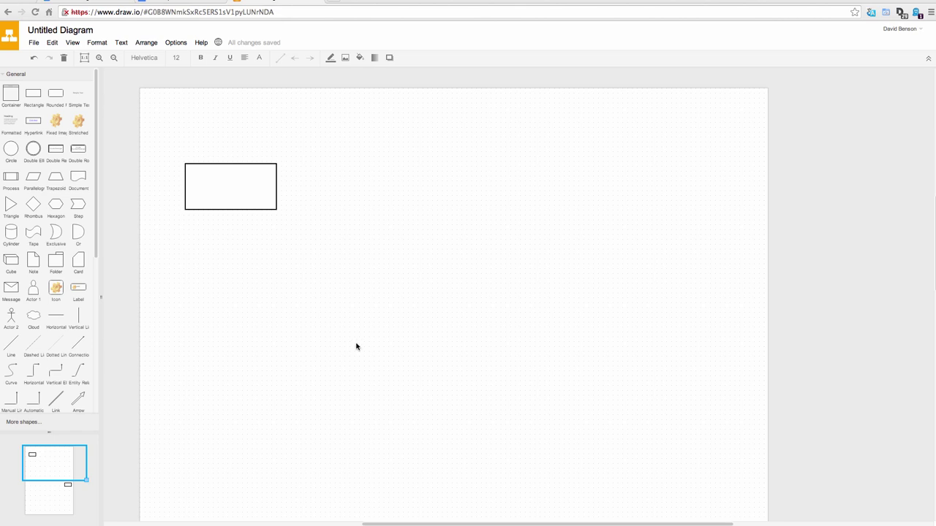
left_click(37, 99)
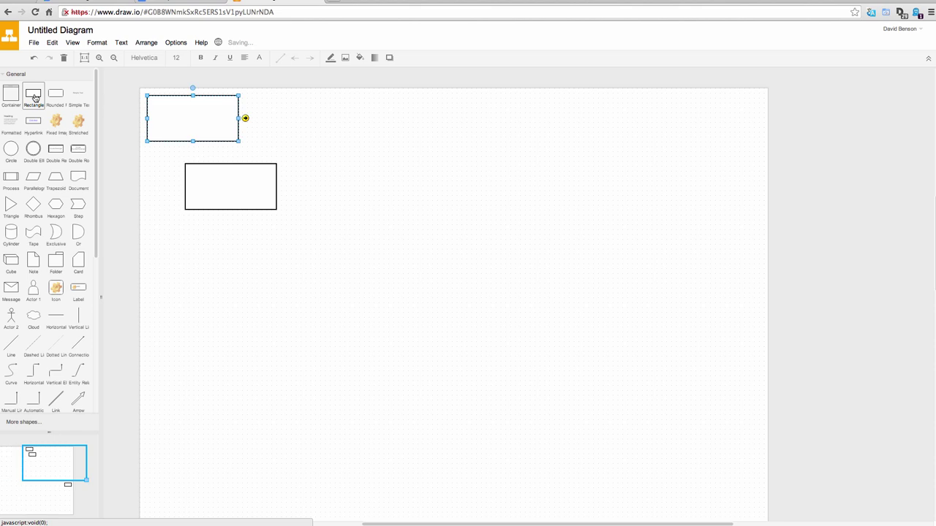
left_click_drag(35, 98, 625, 306)
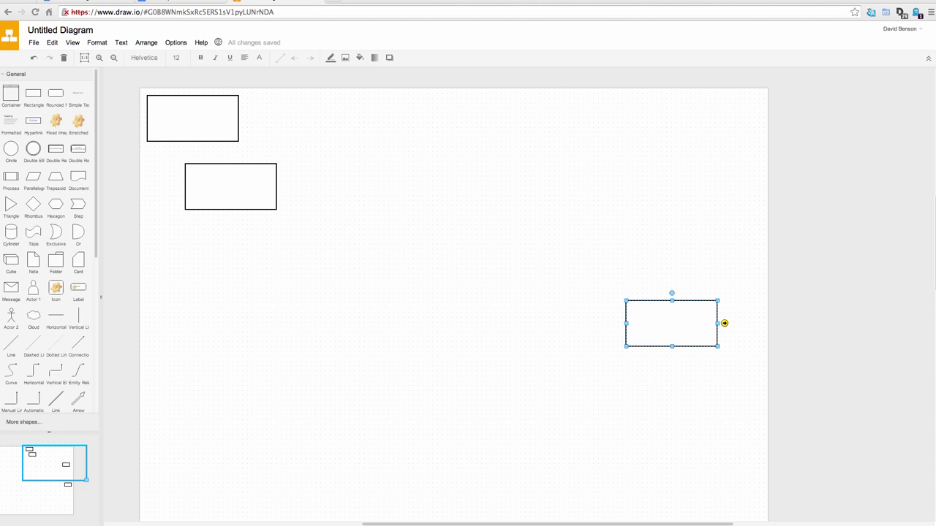
Add a column chart and a bubble chart from the Mockup Graphics shapes to the page.
left_click(31, 76)
left_click(30, 232)
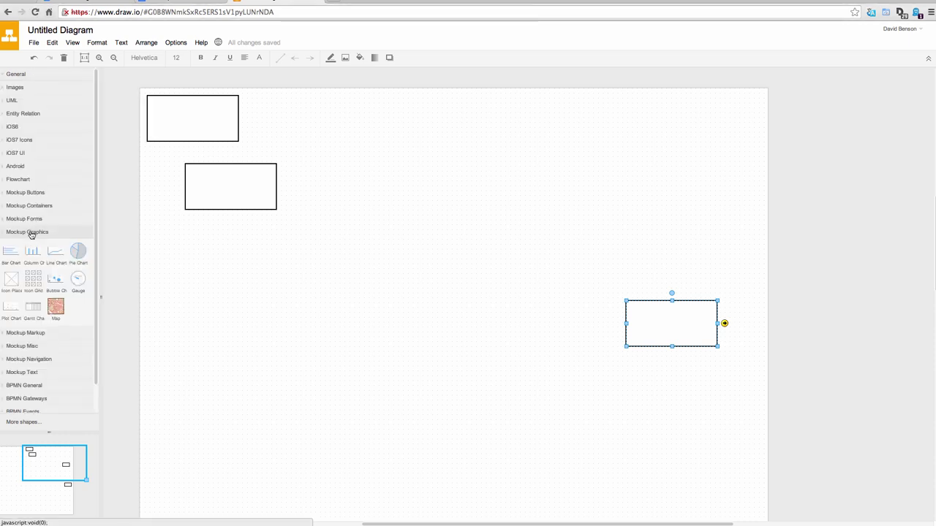
left_click_drag(32, 253, 493, 120)
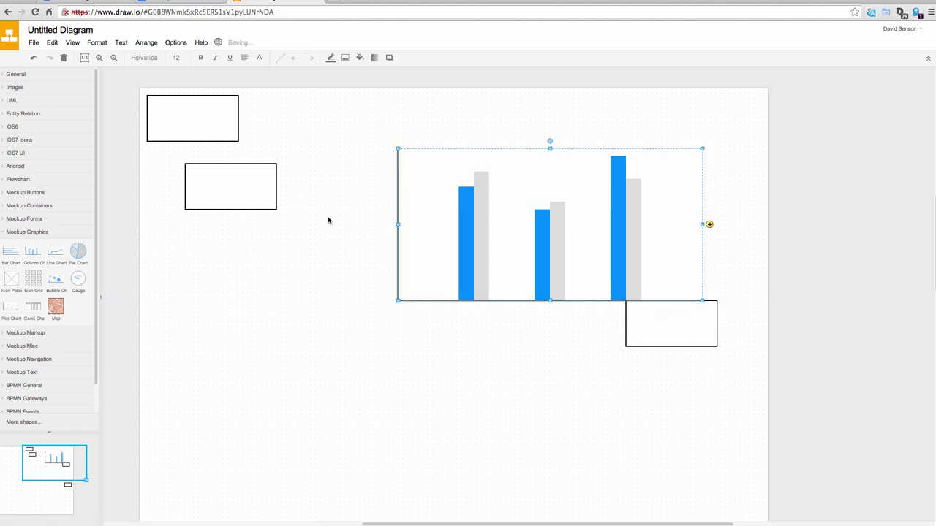
left_click_drag(56, 281, 436, 449)
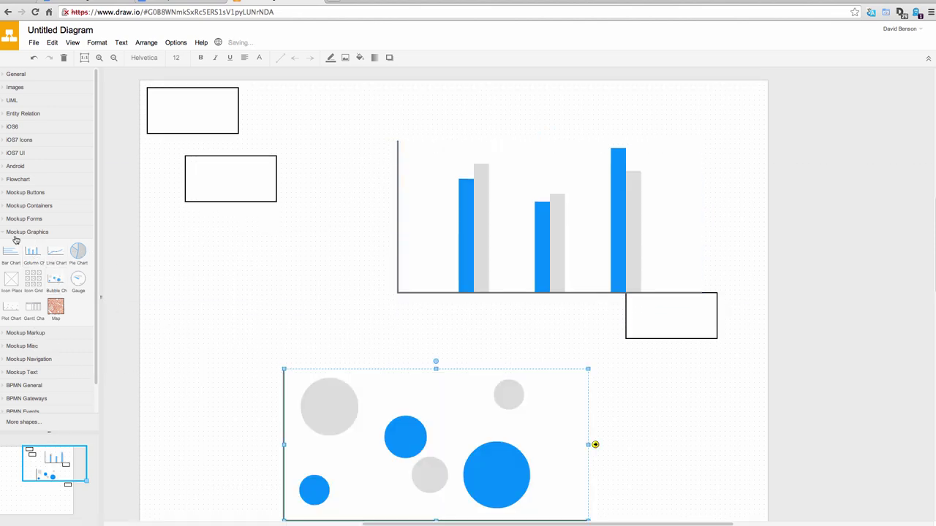
Collapse the Mockup Graphics shapes and add the Cisco shape library to the available shapes.
left_click(21, 234)
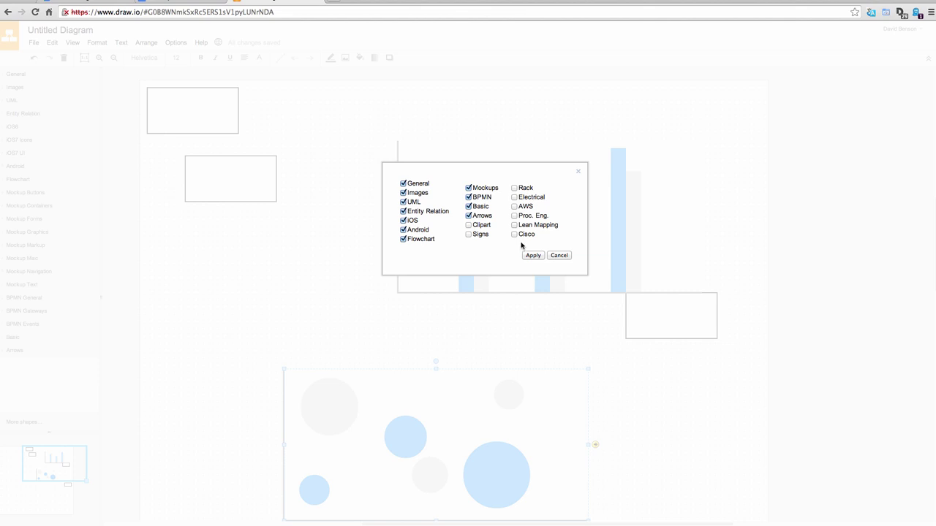
left_click(514, 234)
left_click(533, 255)
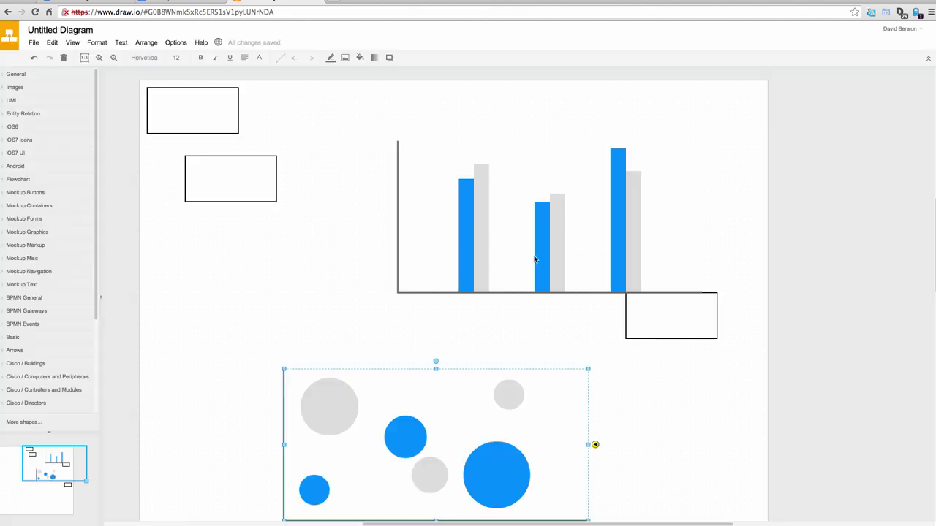
Place the satellite-shaped space router from the Cisco Routers shapes between the two charts.
scroll(29, 303, "down", 3)
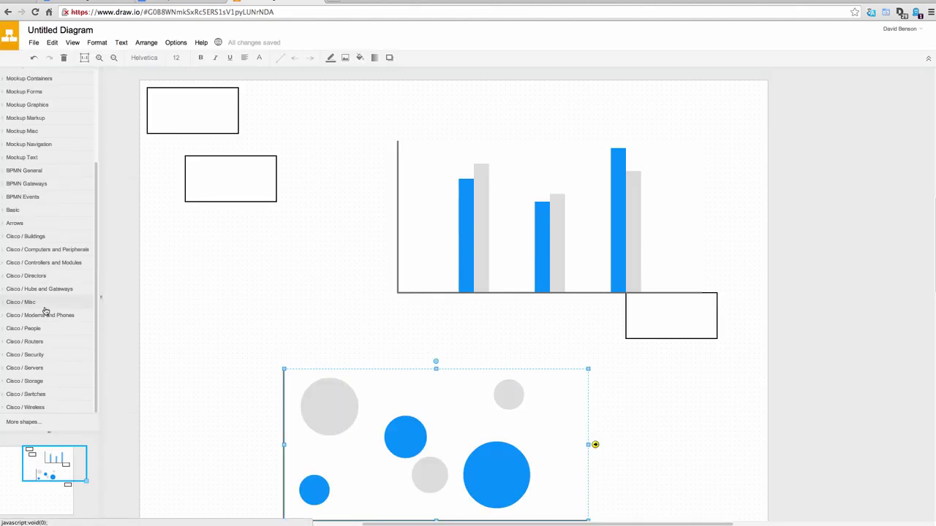
left_click(36, 302)
scroll(32, 313, "down", 3)
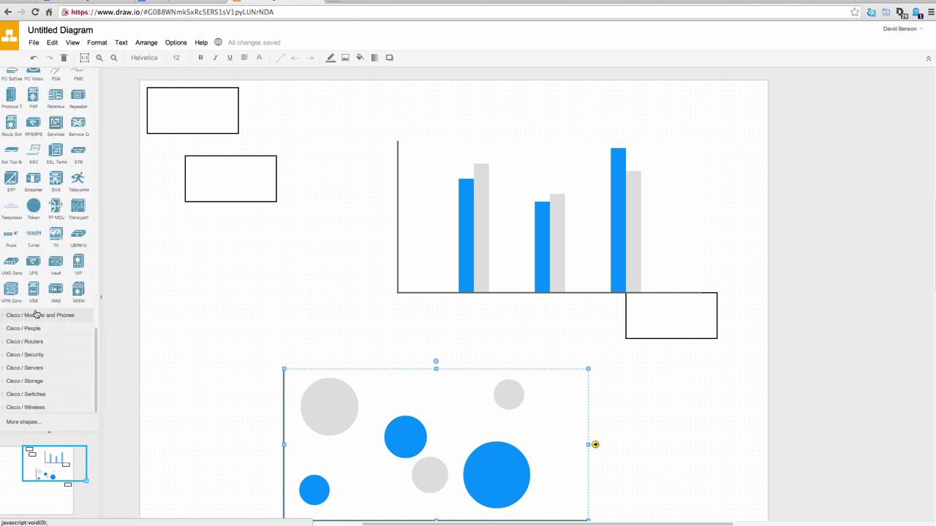
left_click(31, 338)
scroll(32, 340, "down", 4)
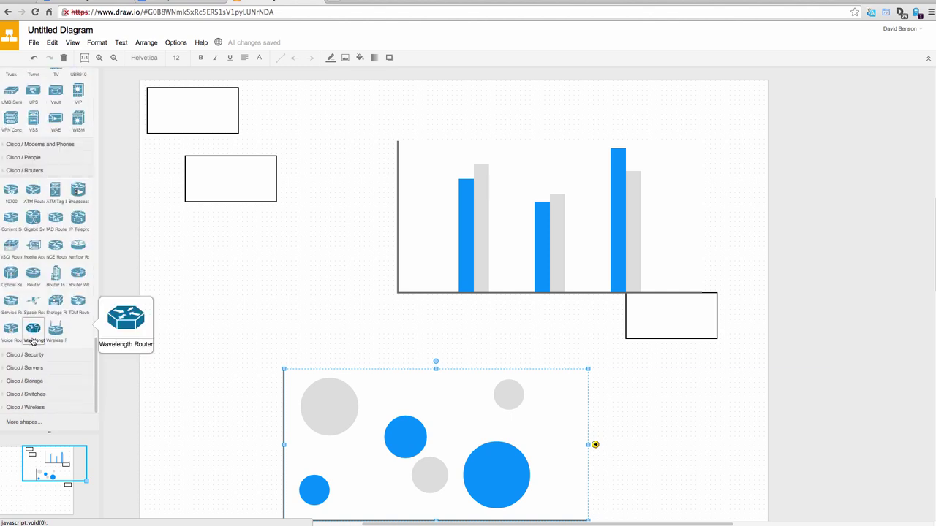
left_click_drag(33, 301, 348, 304)
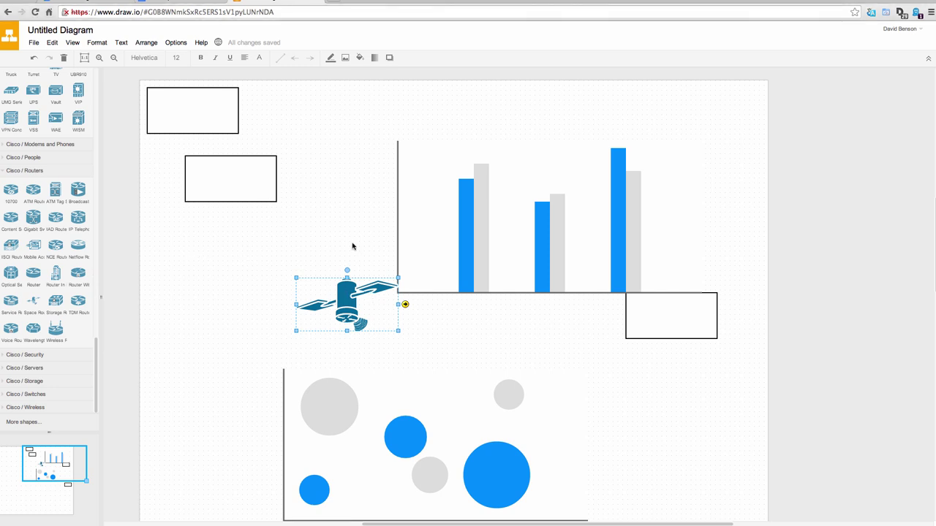
Move the satellite shape below the second rectangle and enlarge it from its lower corner.
left_click_drag(326, 285, 194, 261)
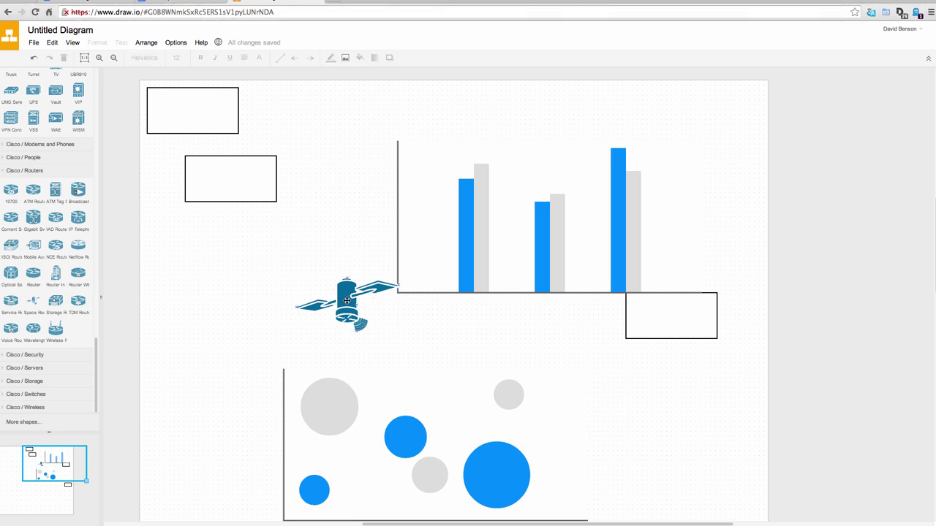
left_click_drag(344, 305, 215, 259)
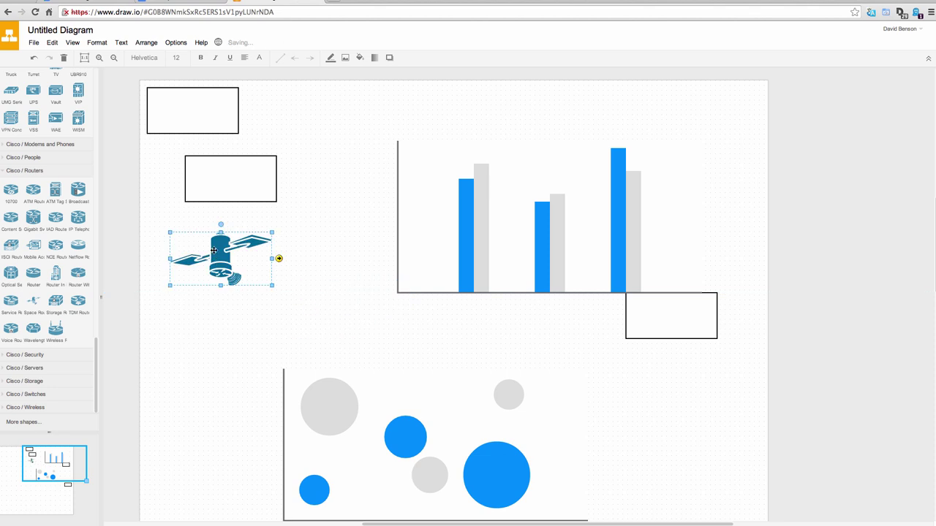
left_click(272, 287)
left_click_drag(272, 287, 322, 340)
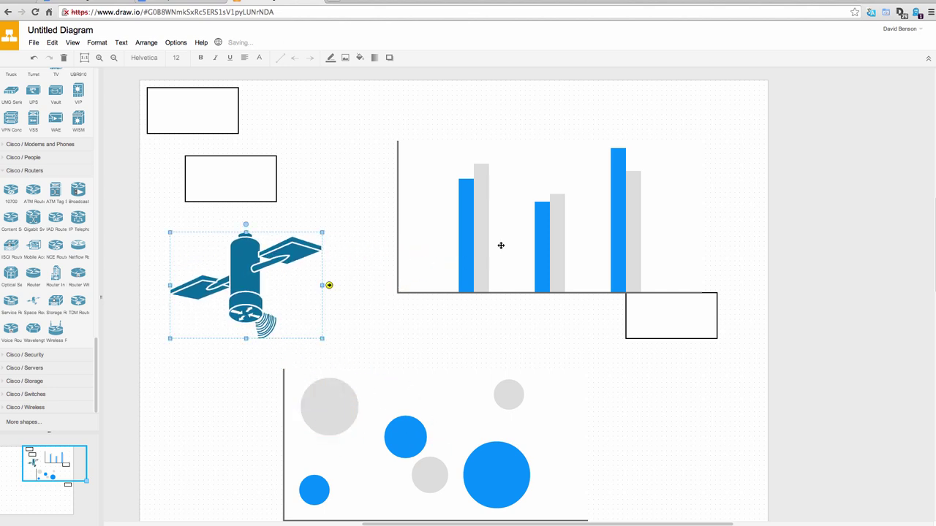
Rotate the rectangle above the satellite by 90 degrees so that it stands upright.
left_click(247, 177)
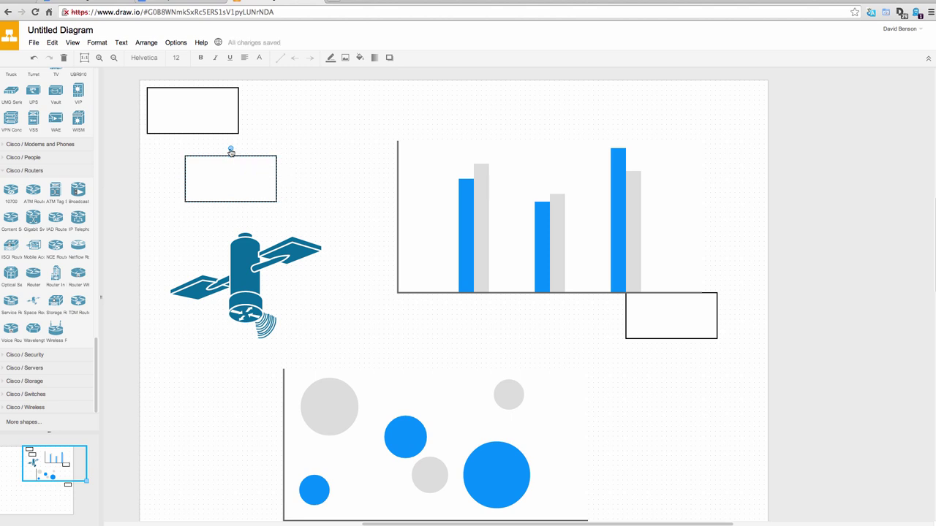
left_click_drag(231, 151, 261, 179)
left_click(287, 174)
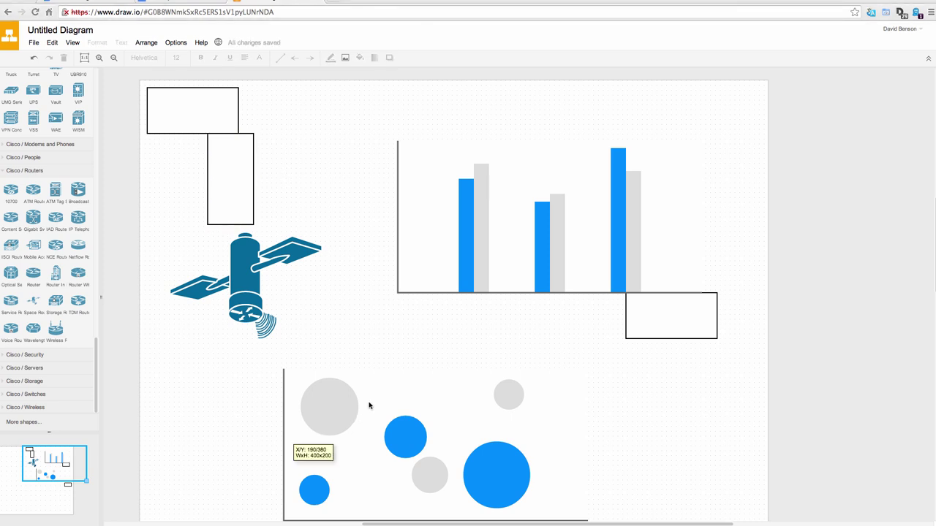
Delete every shape from the page and collapse the expanded Cisco shape libraries.
key("ctrl+a")
key("Delete")
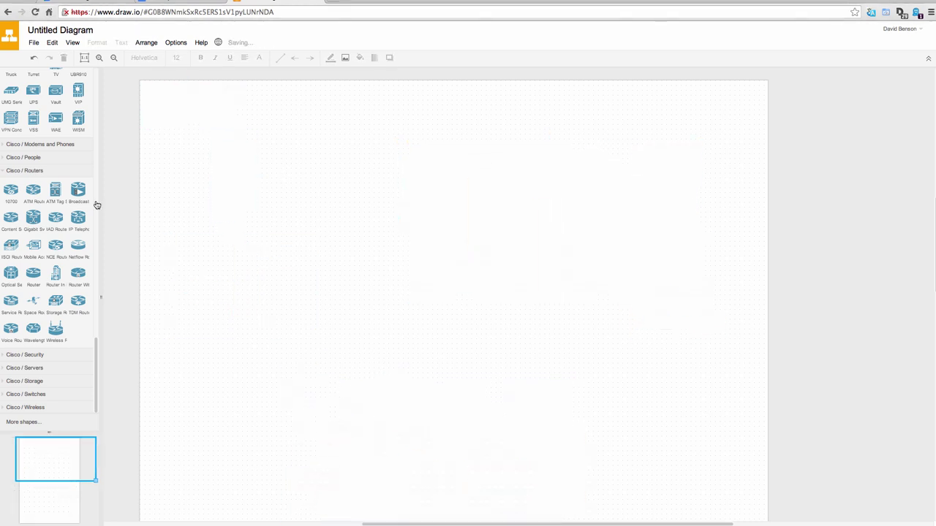
scroll(77, 262, "up", 5)
scroll(77, 261, "up", 3)
left_click(75, 260)
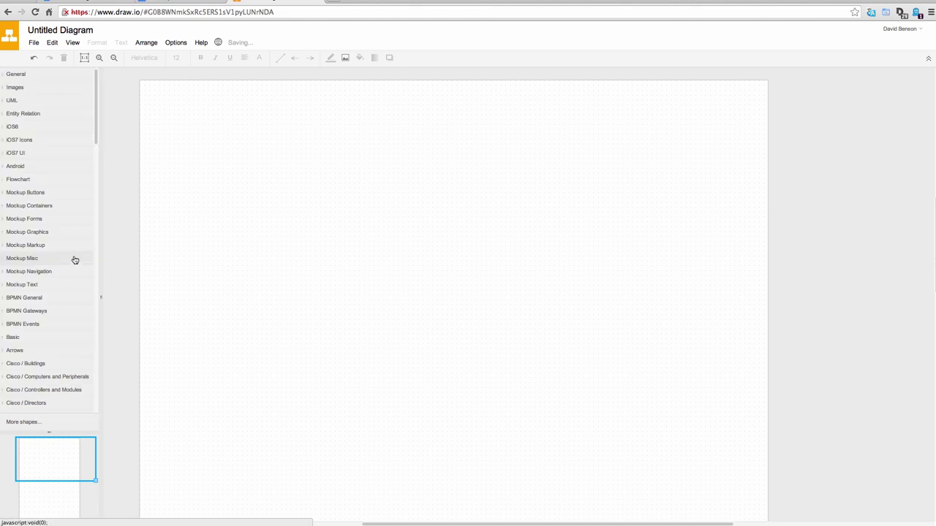
Place two rectangles from the General shapes side by side at the same height, with a gap between them.
left_click(17, 76)
left_click_drag(33, 93, 466, 181)
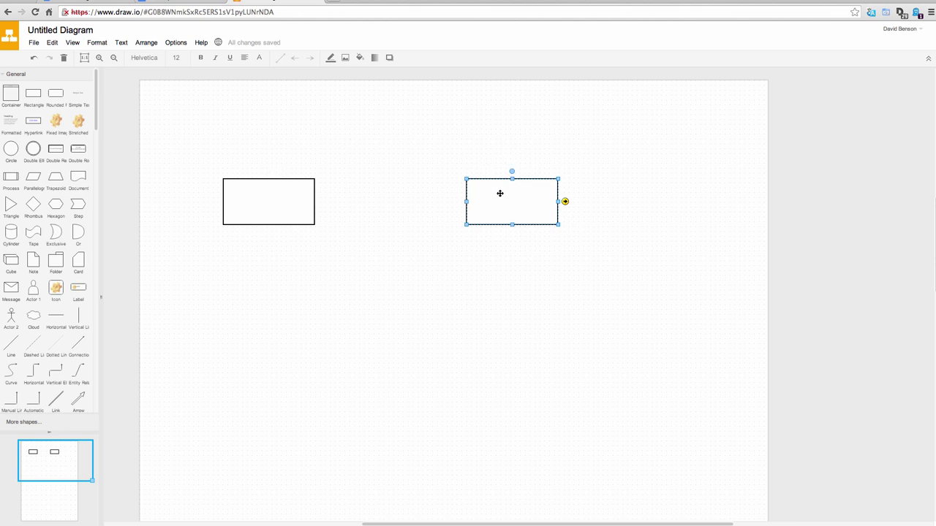
left_click(493, 278)
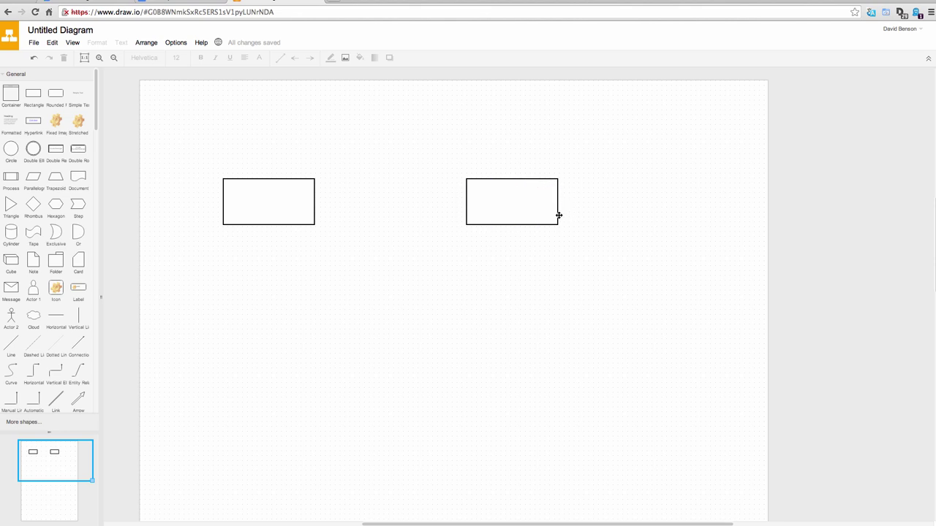
Draw a fixed connector from a connection point on the second rectangle's top edge to one on the first rectangle's top edge.
left_click(527, 208)
left_click(488, 161)
left_click_drag(489, 181, 291, 182)
Connect the second rectangle as a whole to the first one with a floating connector.
left_click(518, 211)
left_click_drag(520, 212, 520, 212)
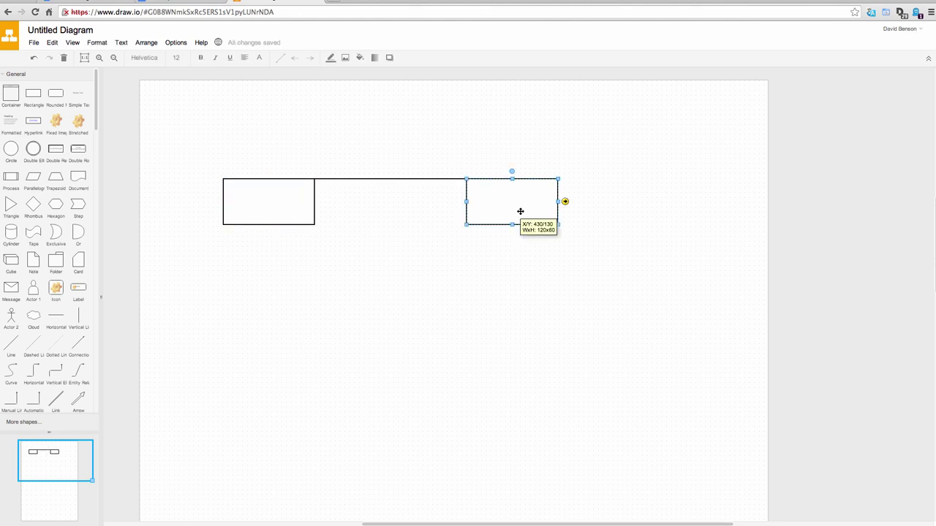
left_click_drag(520, 211, 519, 211)
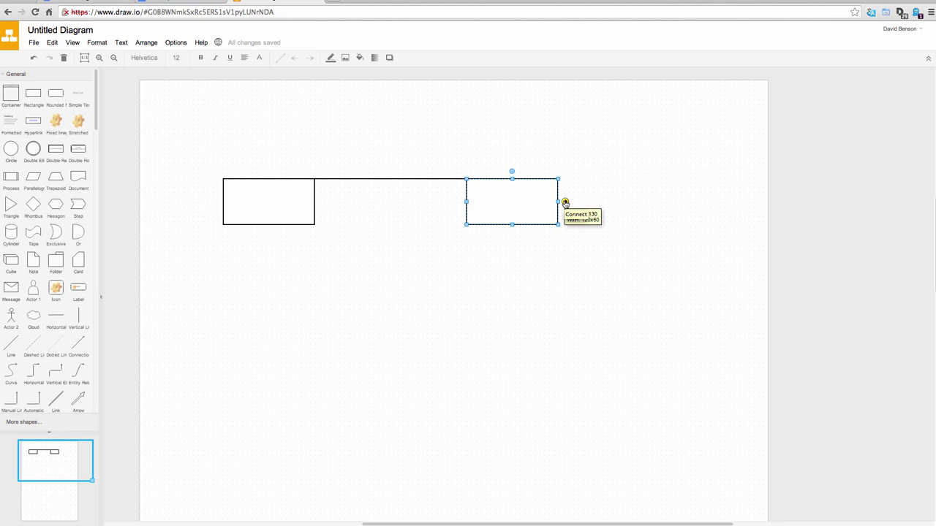
left_click_drag(564, 202, 264, 200)
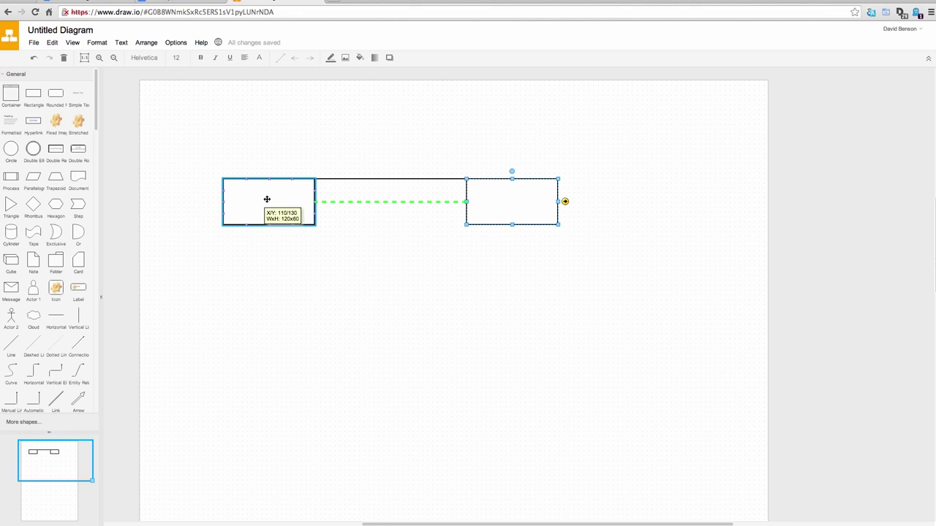
Move the two connected rectangles around each other, ending diagonally apart, to compare the fixed and floating connectors.
left_click_drag(267, 199, 324, 301)
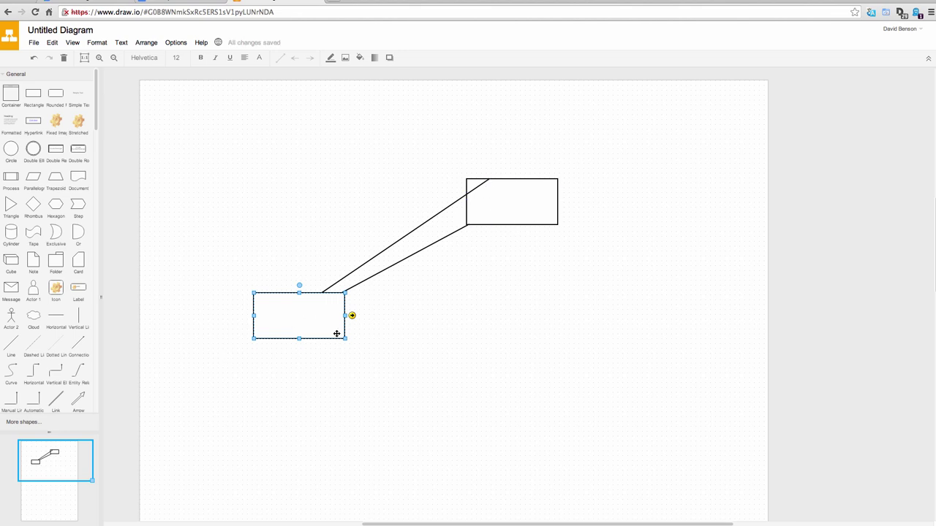
left_click(534, 193)
left_click_drag(533, 198, 324, 182)
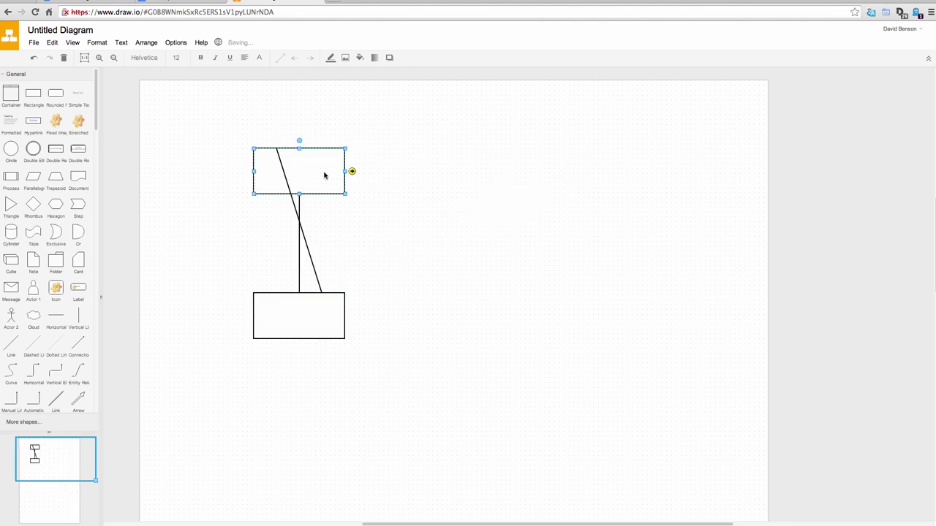
left_click_drag(320, 310, 522, 310)
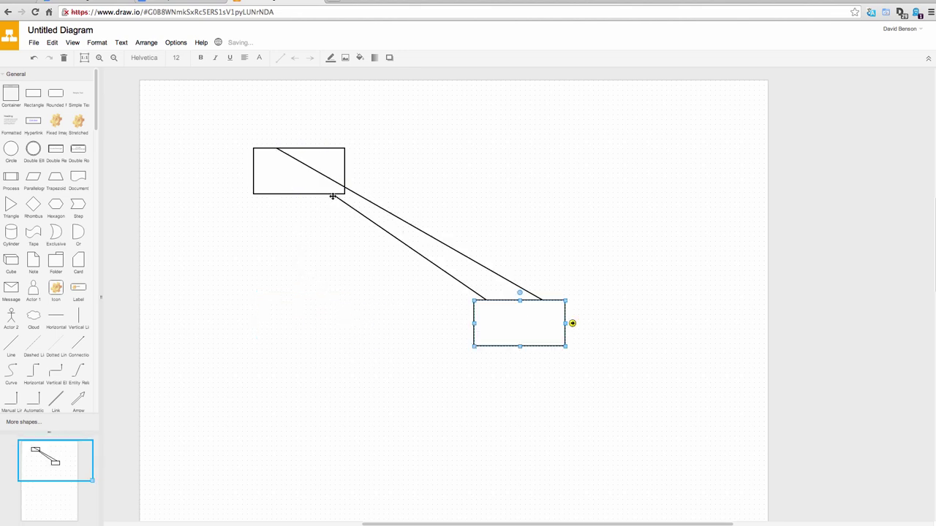
Reposition both connected rectangles several more times, ending with one low and the other higher up, to compare how their connectors reattach.
left_click_drag(332, 169, 303, 332)
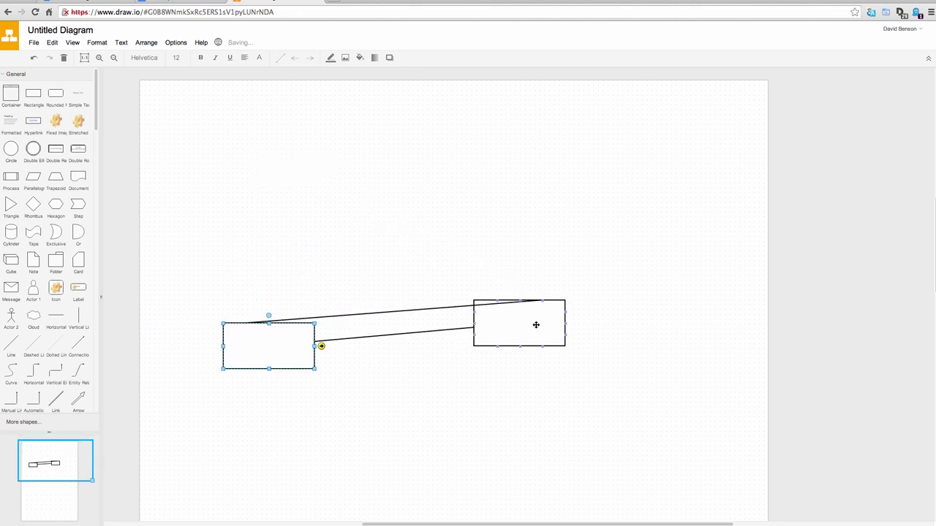
left_click_drag(537, 324, 378, 161)
left_click_drag(298, 347, 579, 347)
left_click(368, 161)
left_click_drag(368, 160, 330, 236)
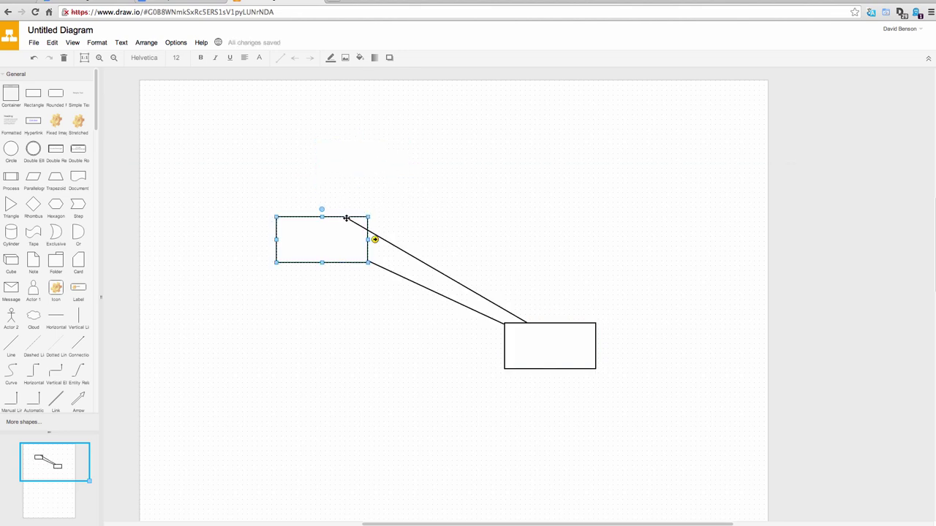
mouse_move(341, 217)
left_mouse_down()
mouse_move(334, 236)
mouse_move(349, 234)
left_mouse_up()
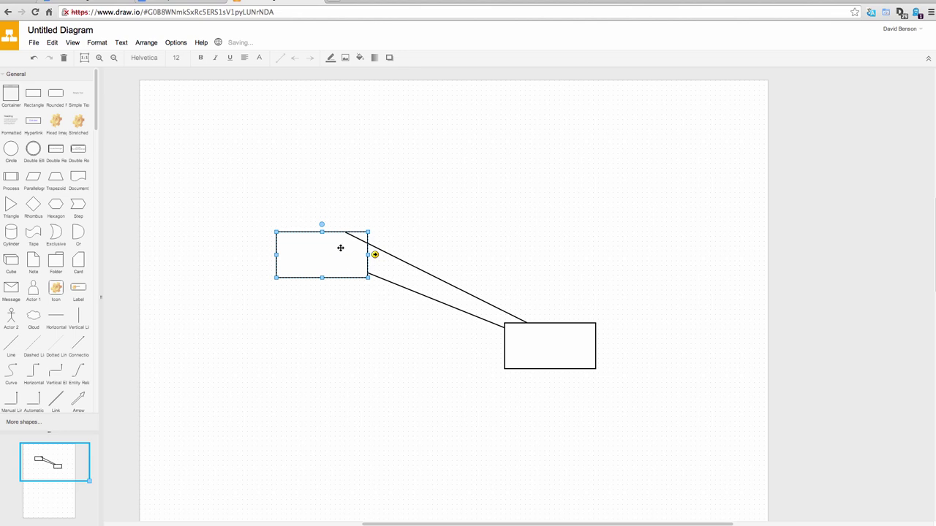
left_click_drag(341, 248, 342, 455)
left_click_drag(565, 349, 510, 274)
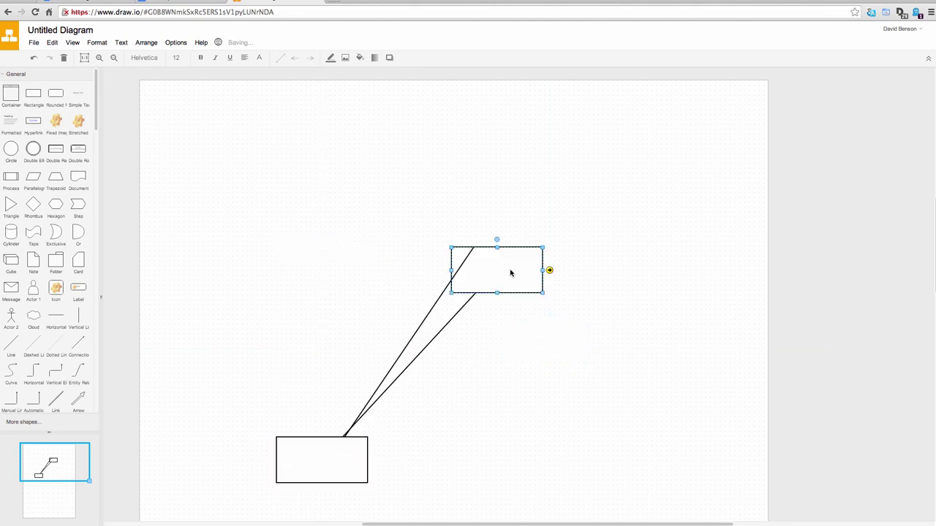
Change the fixed connector between the two rectangles from a straight line to an automatically routed orthogonal line.
left_click(427, 320)
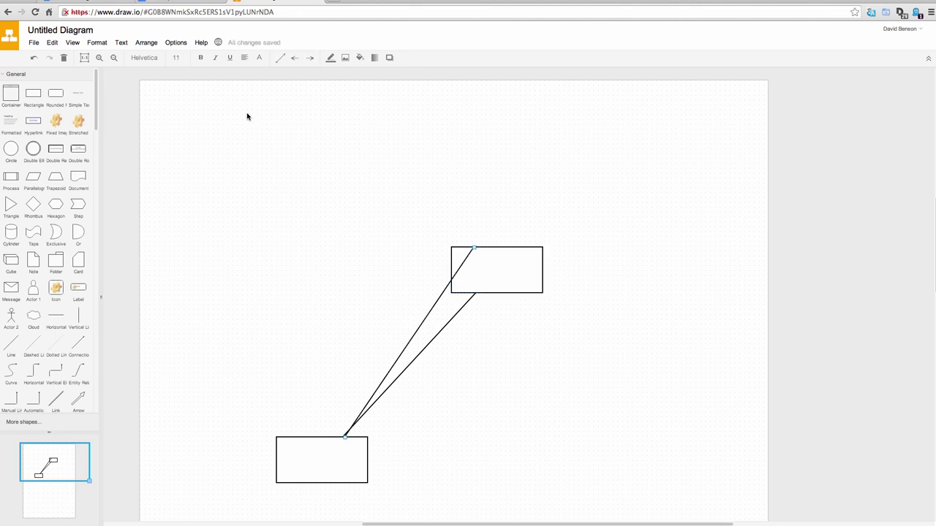
left_click(281, 58)
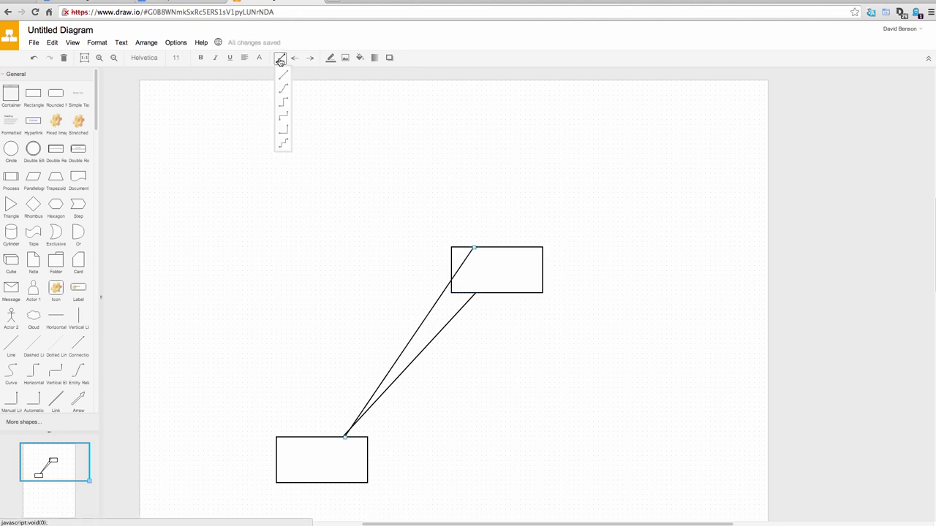
left_click(283, 144)
Move the rectangles so that the fixed connector's source sits up and left of its target, and clear the selection.
left_click_drag(519, 263, 640, 278)
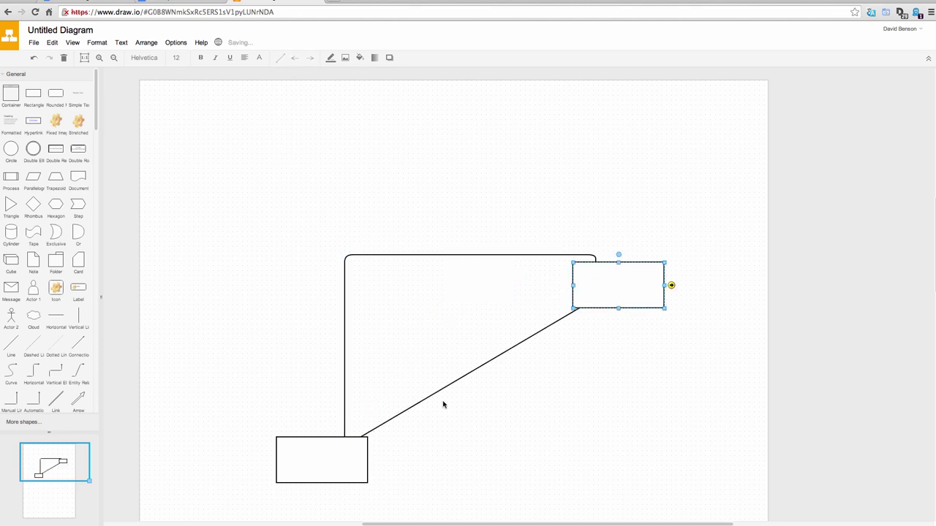
left_click_drag(347, 464, 410, 391)
left_click_drag(640, 288, 274, 205)
left_click(464, 313)
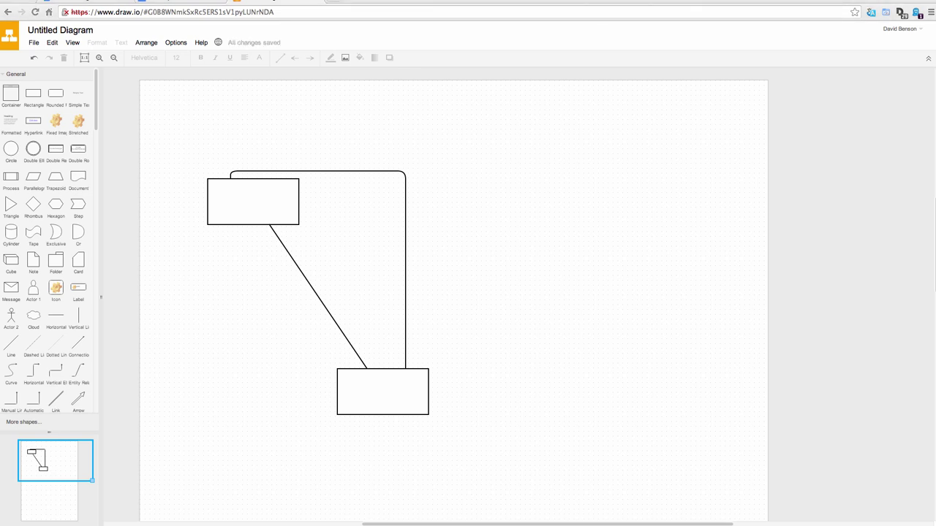
Label both the straight floating connector and the lower rectangle "test".
left_click(331, 316)
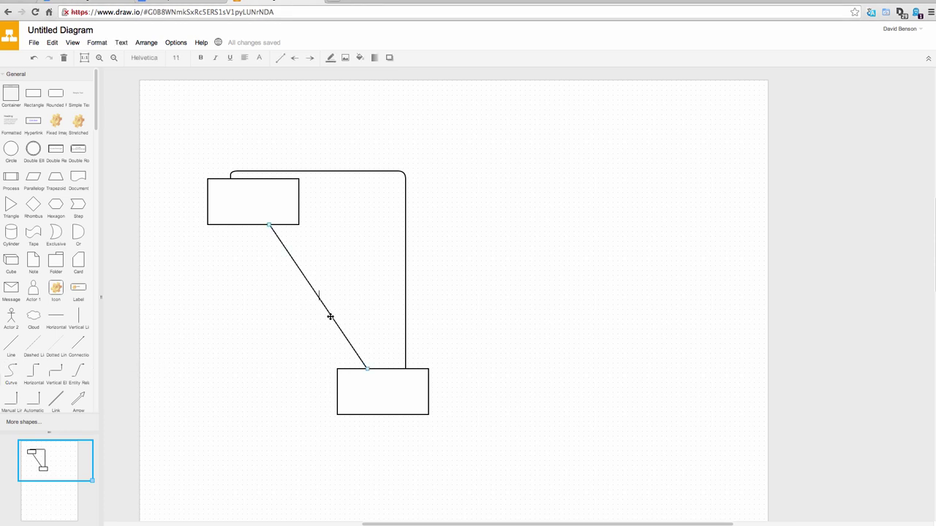
type("test")
left_click(386, 388)
type("test")
left_click(479, 379)
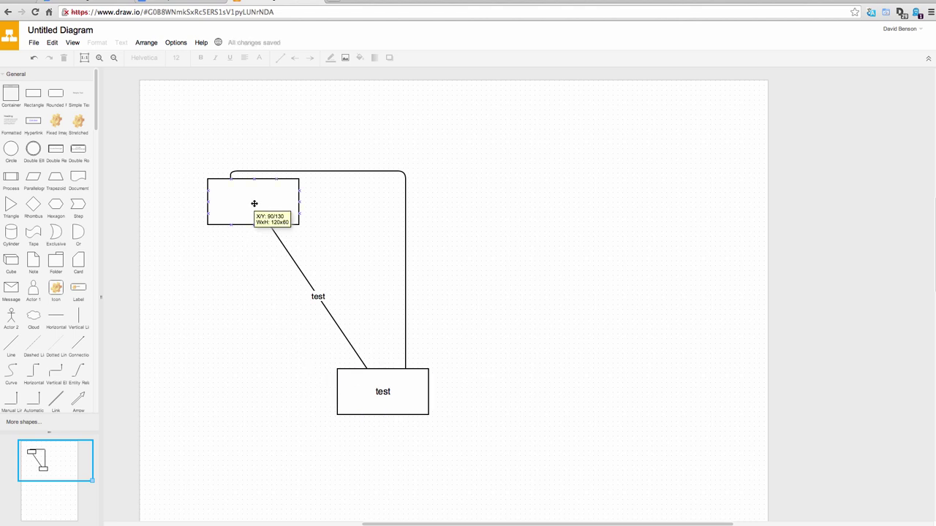
Label the upper rectangle with "test" on the first line and "newline" on the second.
double_click(254, 203)
type("test")
key("Return")
type("newline")
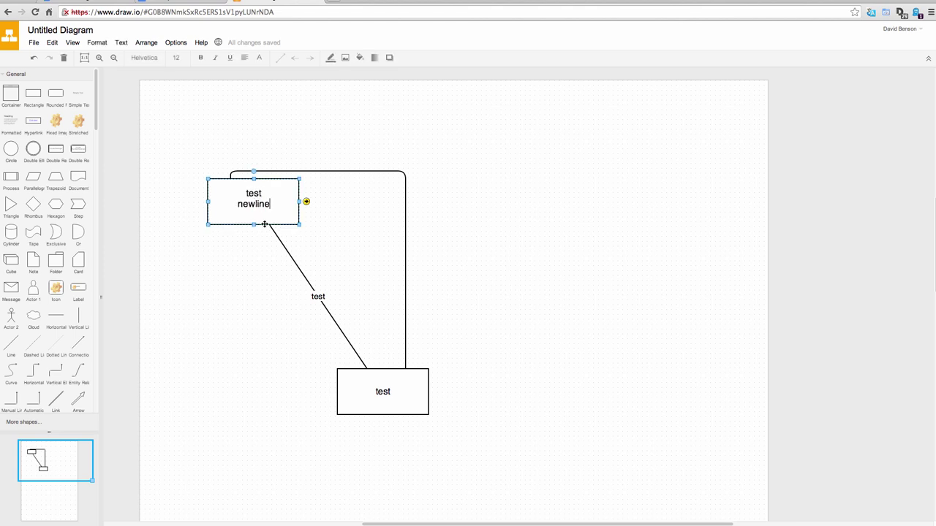
left_click(442, 216)
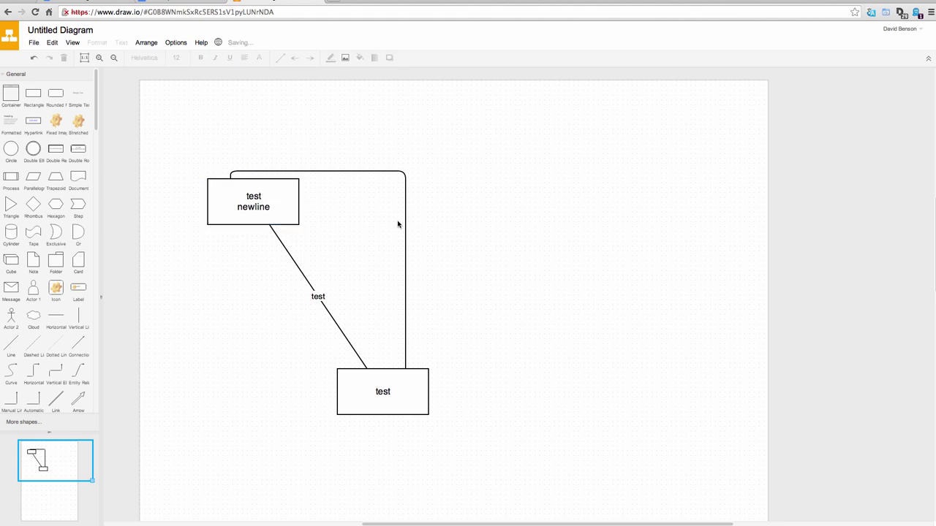
Examine the text formatting options available for the two-line rectangle label, including position and spacing.
left_click(285, 204)
left_click(219, 251)
left_click(279, 210)
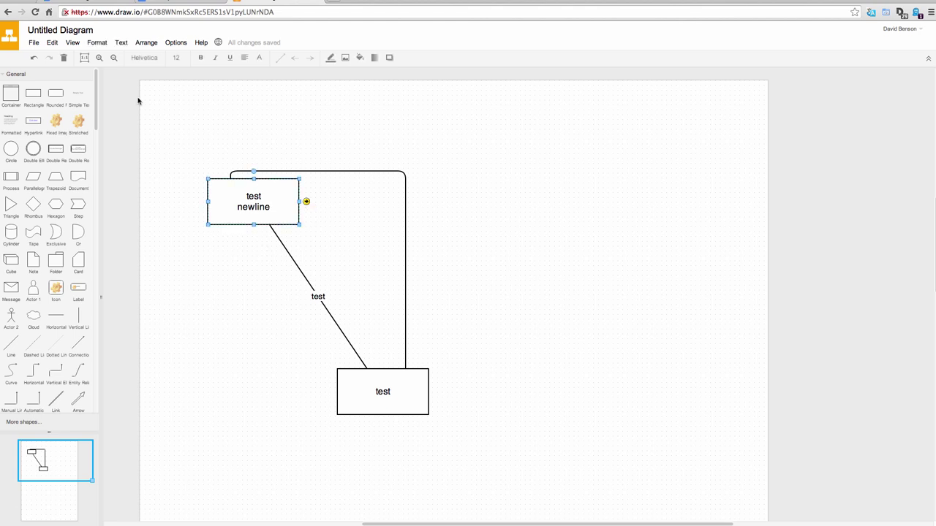
left_click(97, 41)
left_click(122, 42)
mouse_move(137, 193)
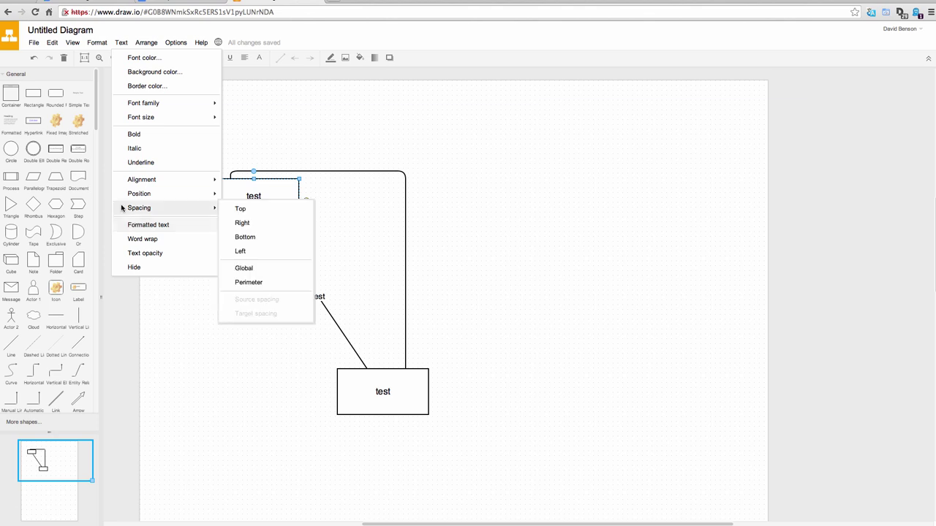
left_click(263, 100)
Place a Formatted Text shape in the empty area beside the rectangles and start editing its text.
mouse_move(7, 124)
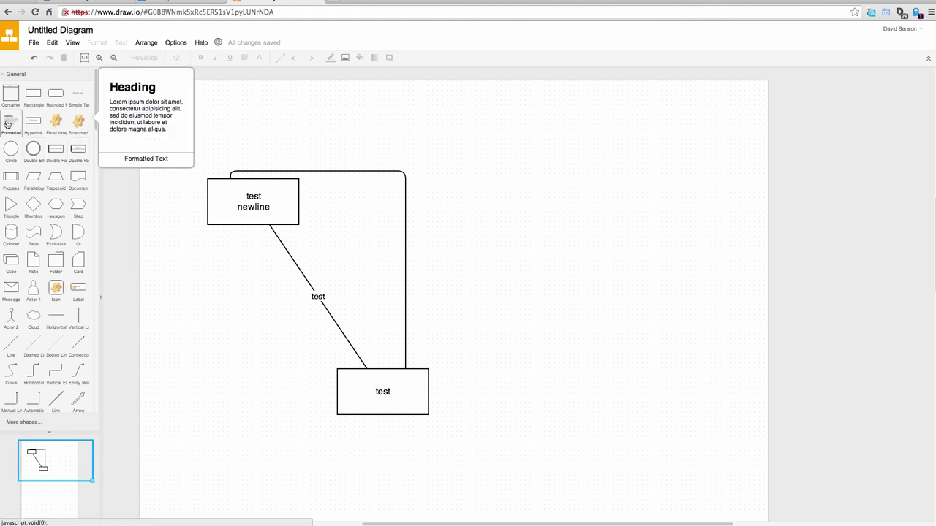
left_click_drag(7, 124, 523, 195)
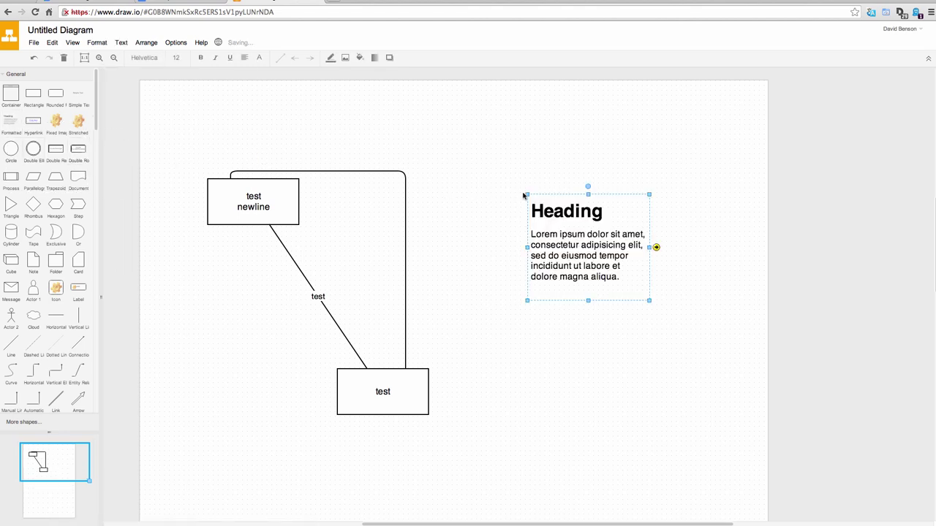
double_click(592, 247)
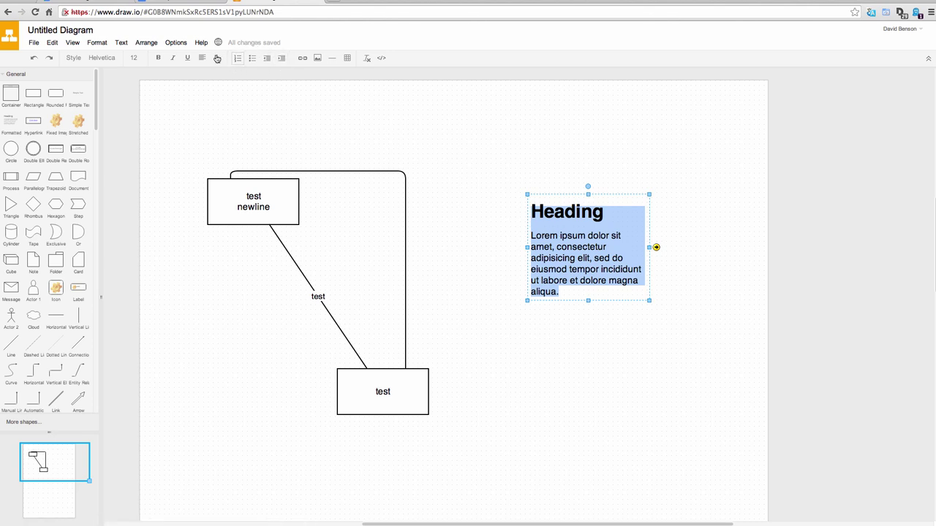
Examine the formatted text's font color options and HTML source, returning to the rendered view before ending the text edit.
left_click(217, 58)
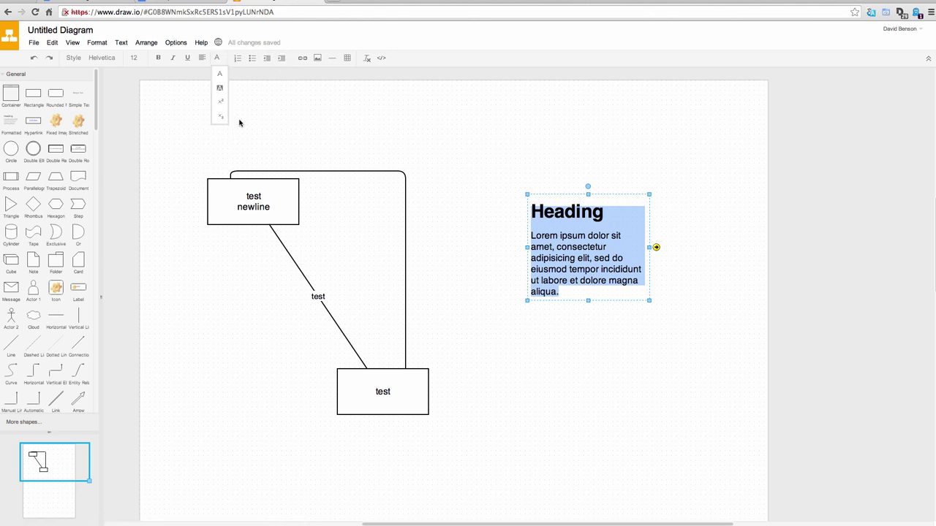
left_click(381, 58)
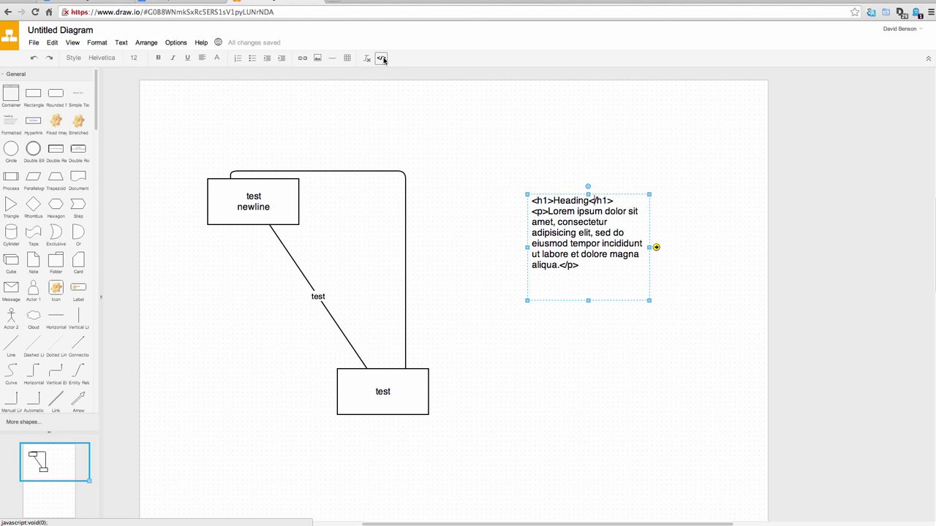
left_click(383, 60)
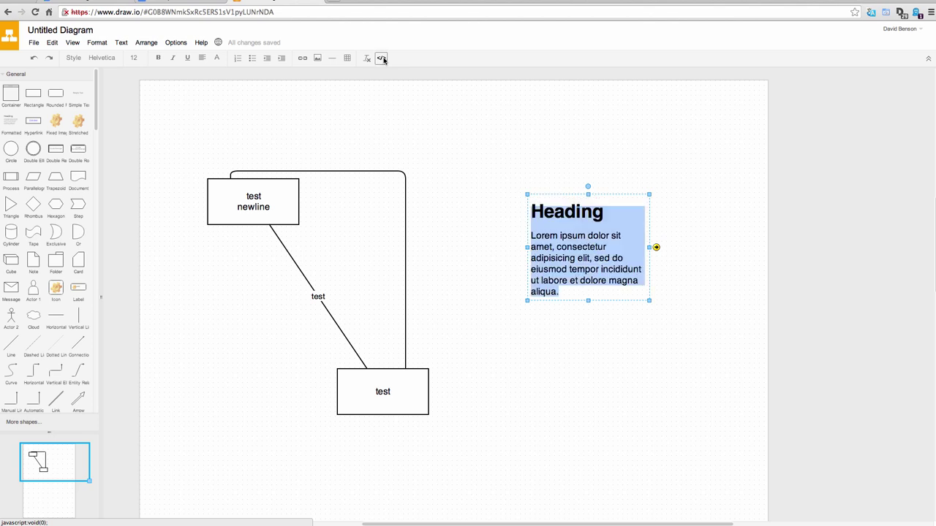
left_click(436, 131)
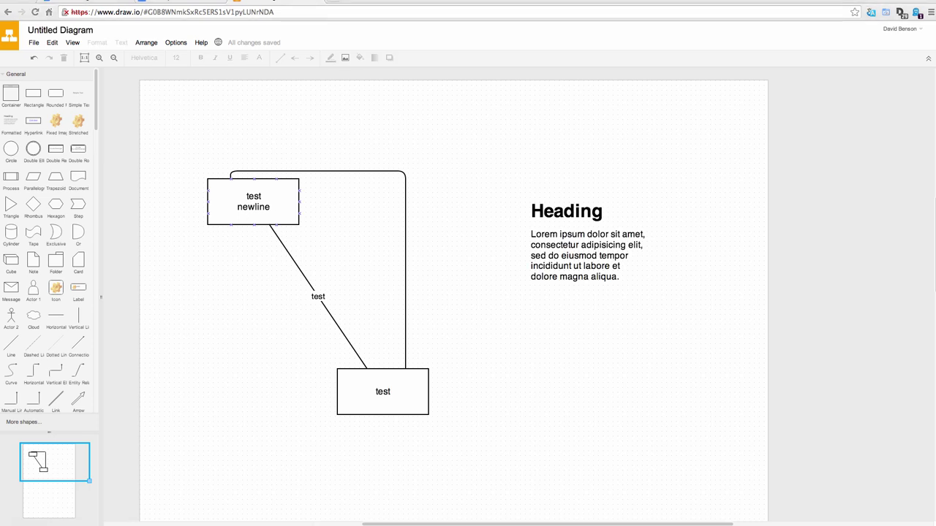
Inspect the link setting of the Formatted Text shape and leave it without entering a URL.
double_click(567, 256)
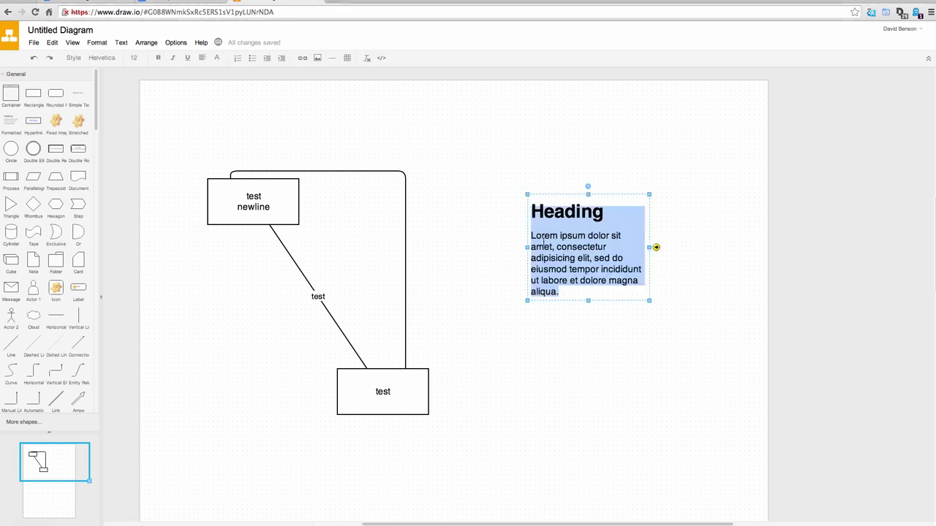
left_click(52, 42)
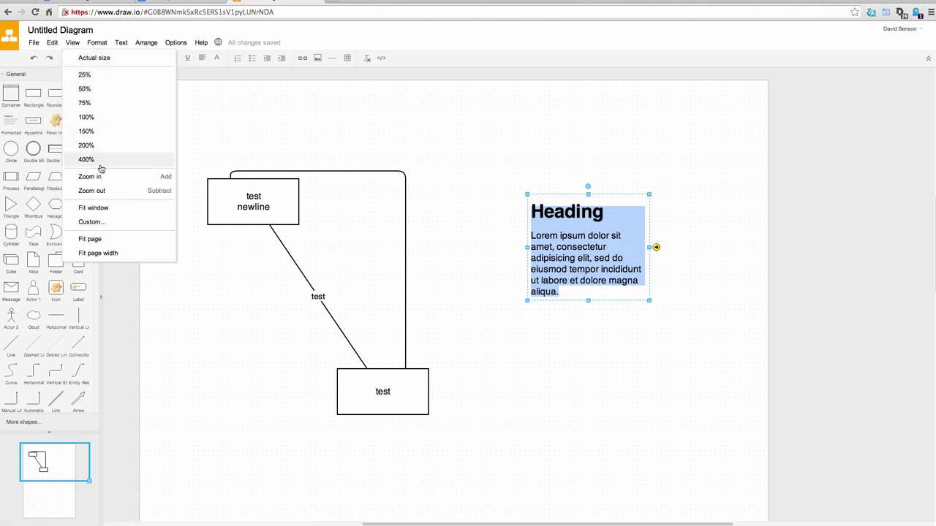
left_click(80, 179)
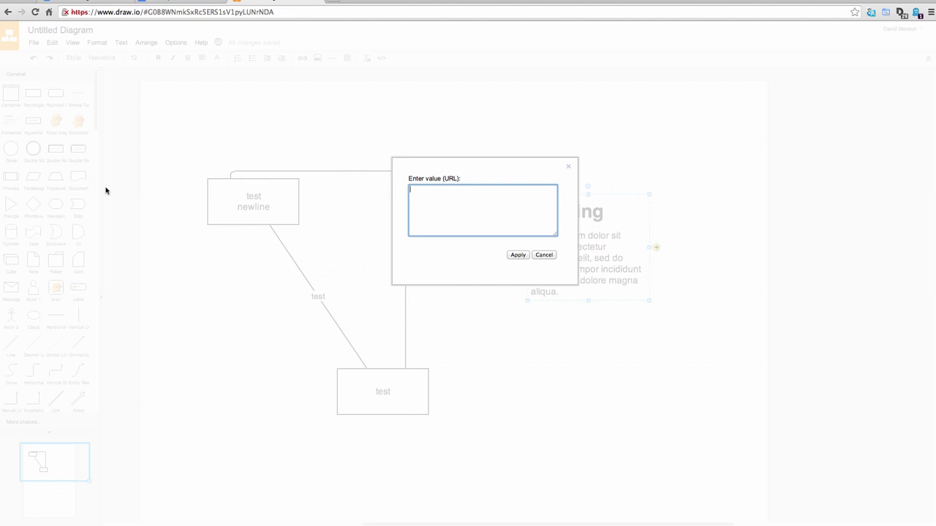
left_click(543, 255)
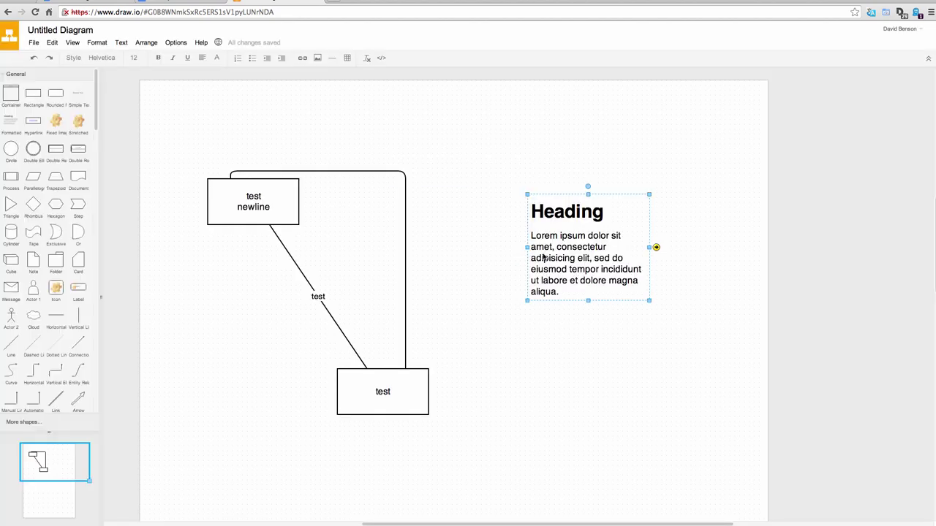
Add a custom property named "key" with the value "value" to the Formatted Text shape's data.
left_click(52, 43)
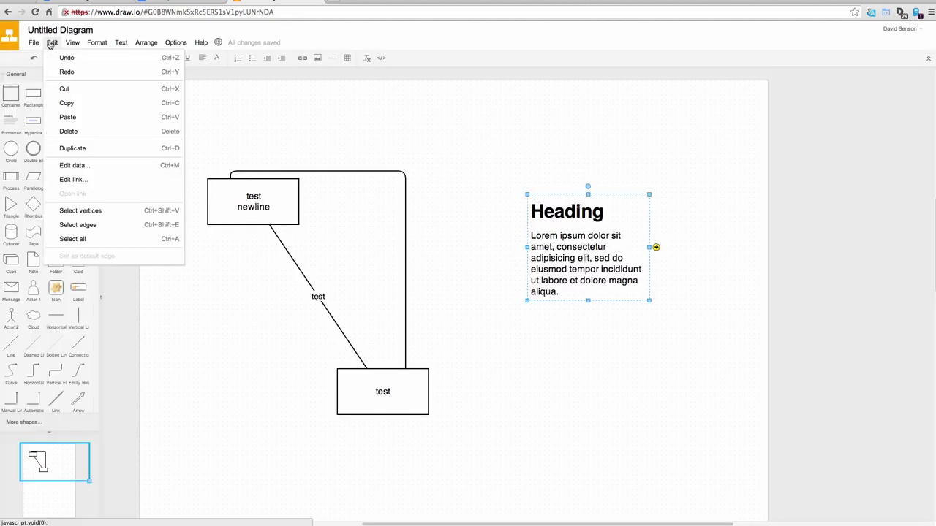
left_click(73, 165)
left_click(475, 174)
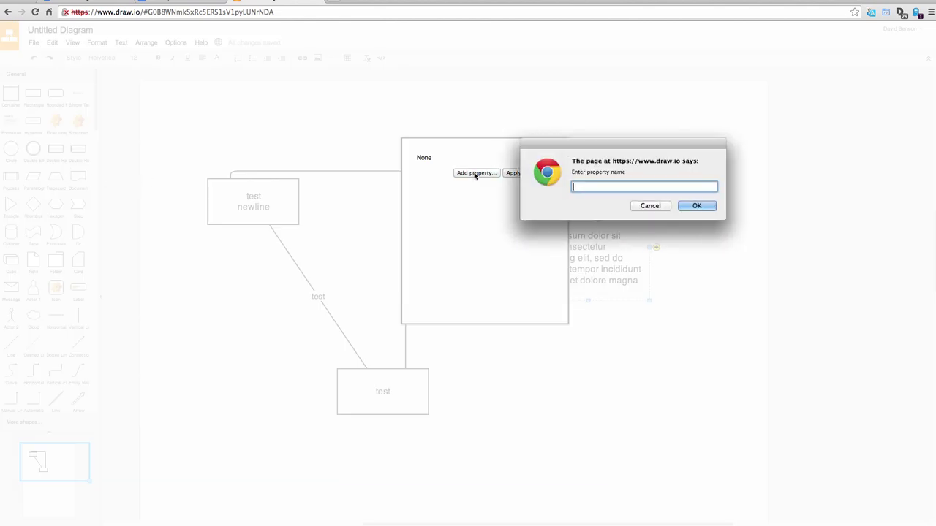
type("key")
left_click(698, 209)
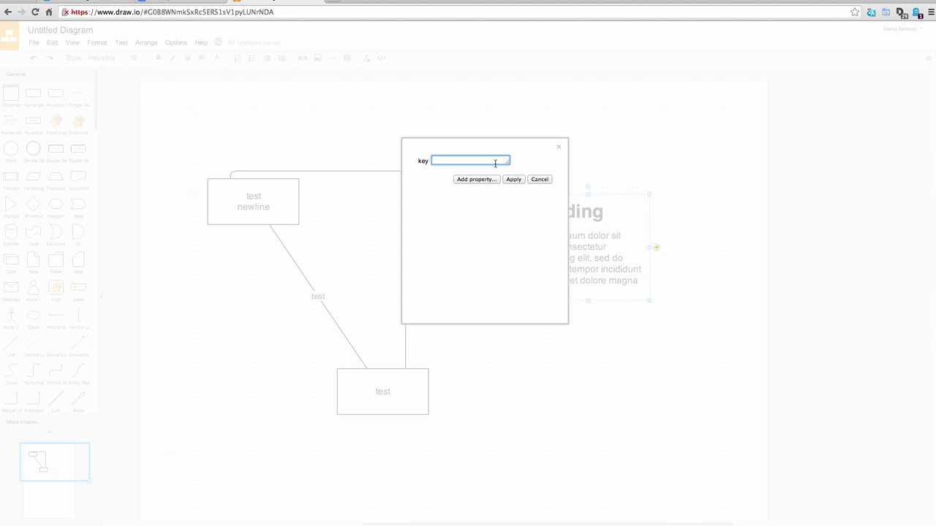
type("value")
left_click(512, 180)
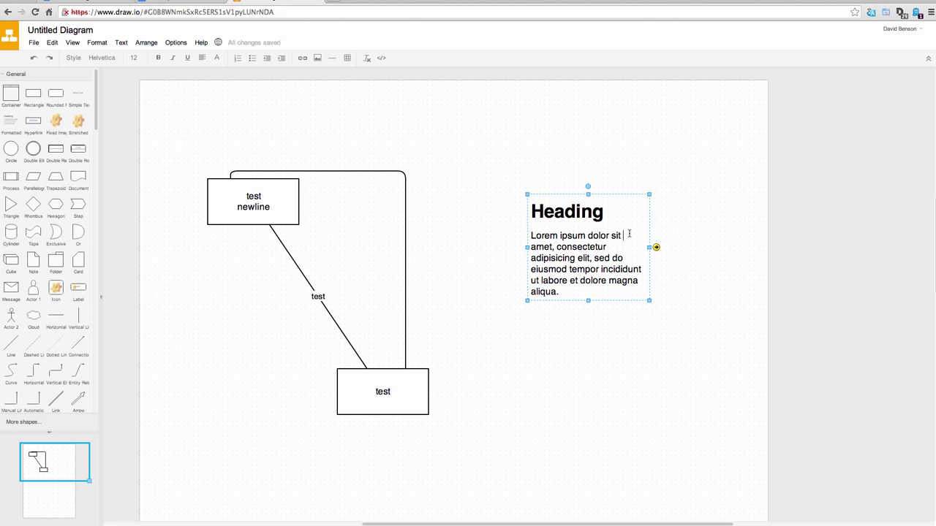
Examine the diagram's XML source, highlighting the start of the Formatted Text shape's object entry, and close it unchanged.
left_click(33, 43)
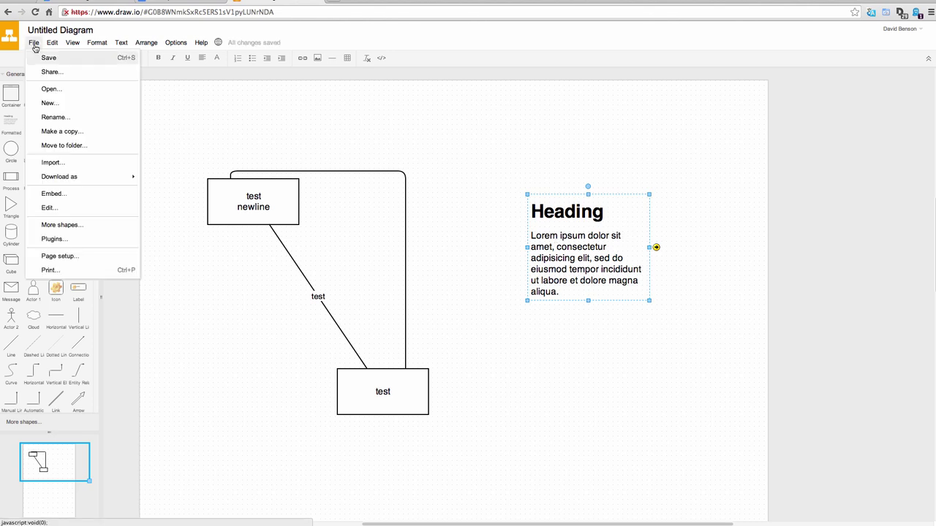
left_click(50, 208)
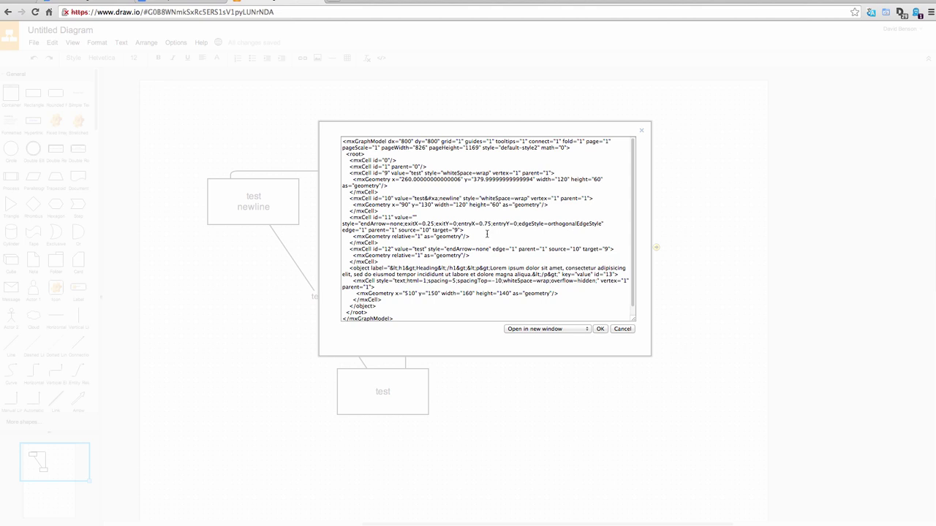
scroll(485, 234, "down", 1)
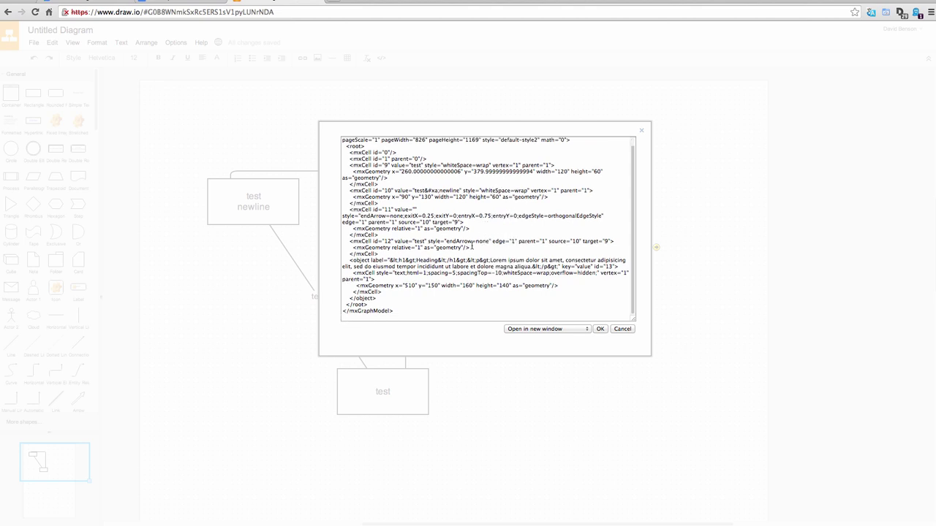
left_click_drag(349, 260, 638, 257)
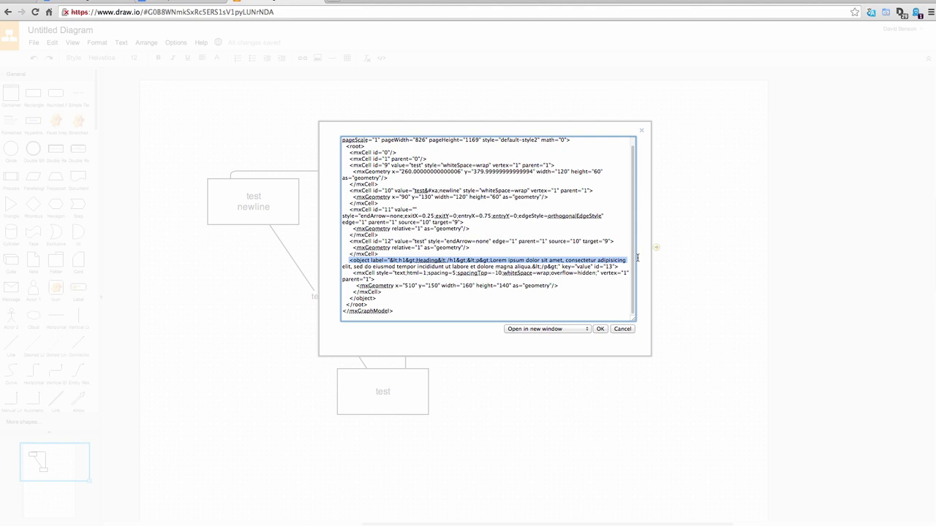
key("Escape")
left_click(72, 42)
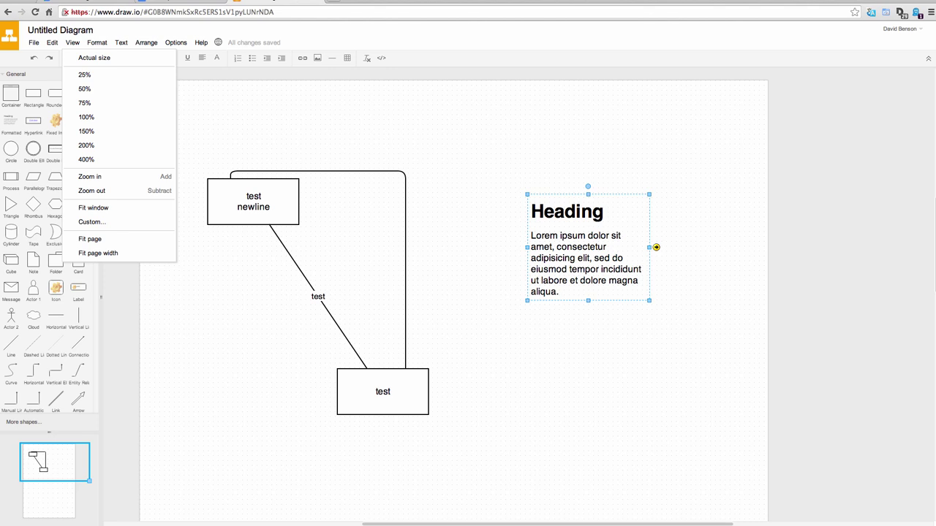
key("Escape")
left_click(97, 42)
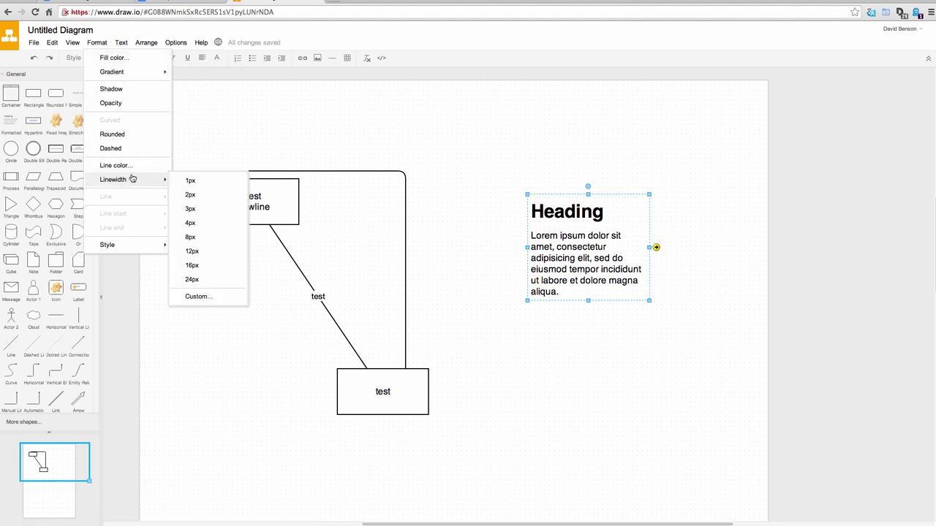
Set the line end of the right-angled connector between the two test rectangles to an open arrow.
left_click(399, 225)
left_click(405, 220)
left_click(76, 43)
mouse_move(95, 42)
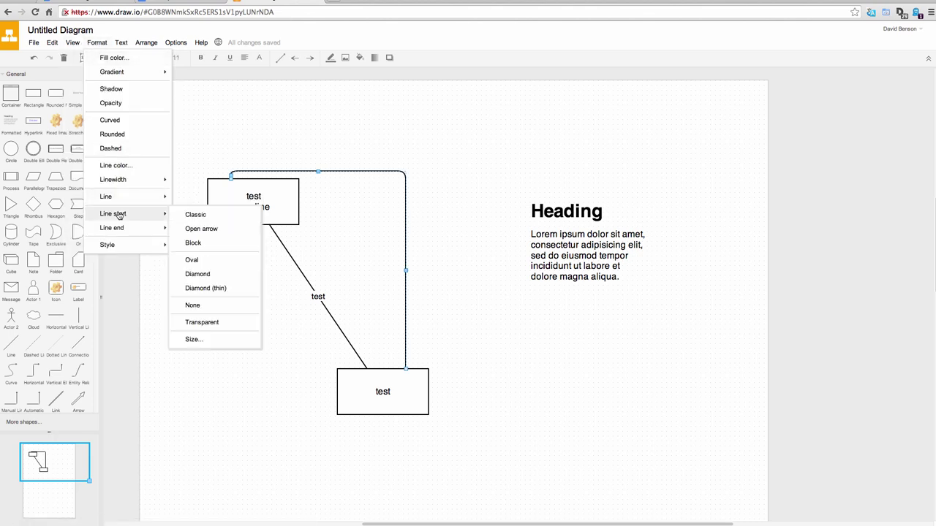
mouse_move(125, 229)
left_click(206, 244)
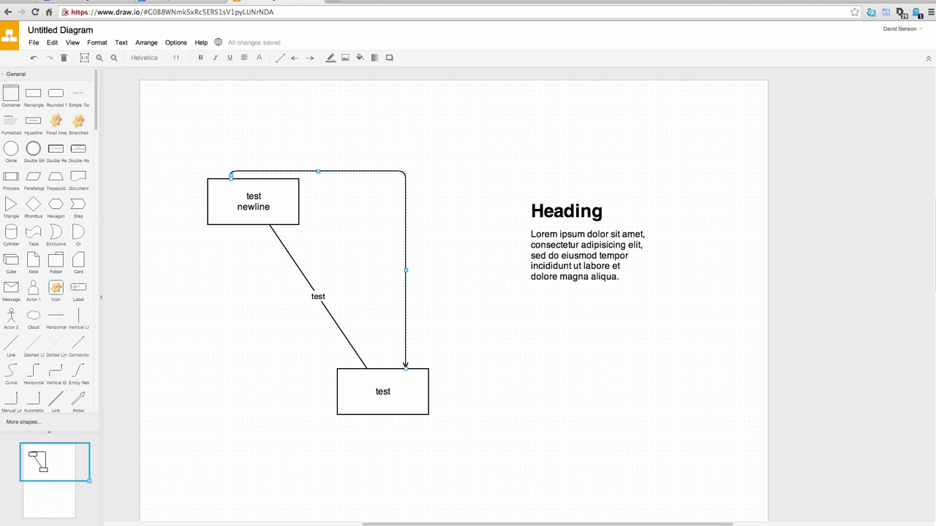
left_click(453, 299)
Overlap the two connected rectangles by moving "test" onto "test newline", and move "test newline" to X 170, Y 170.
left_click(148, 47)
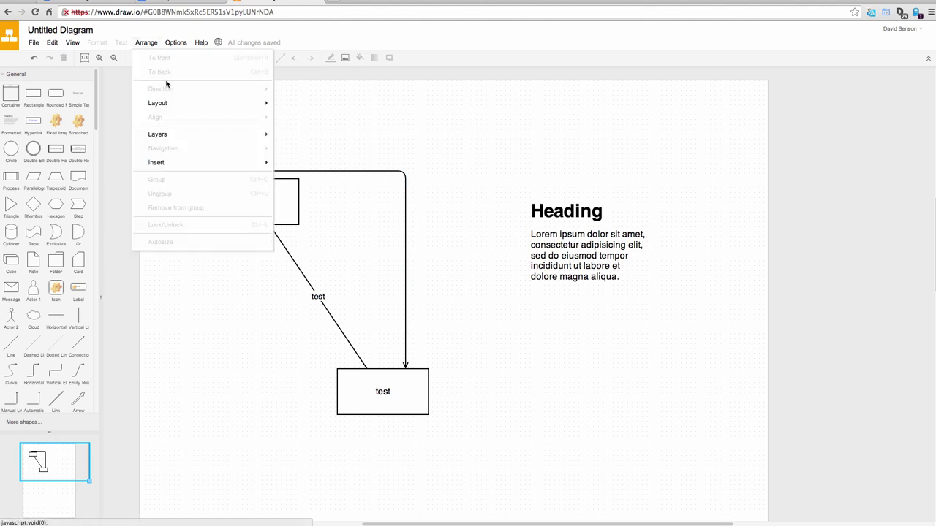
mouse_move(207, 132)
left_click(386, 95)
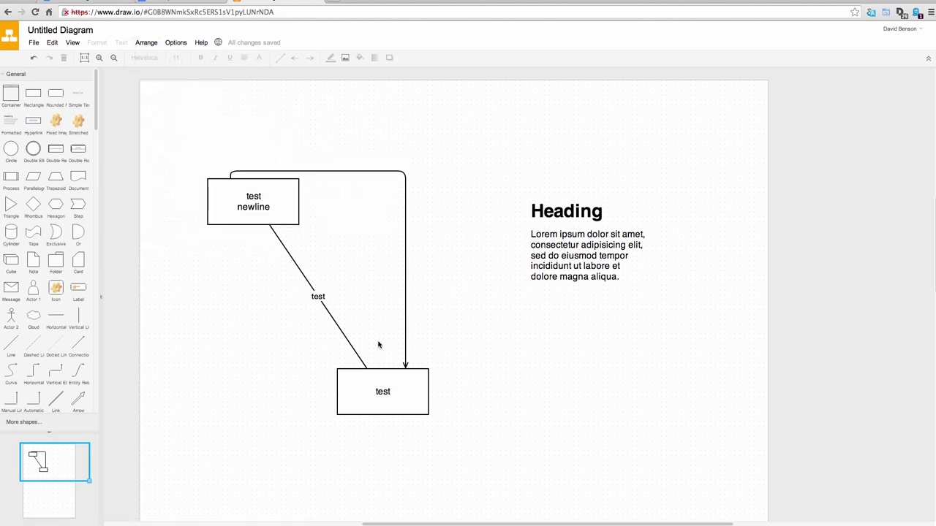
left_click(391, 394)
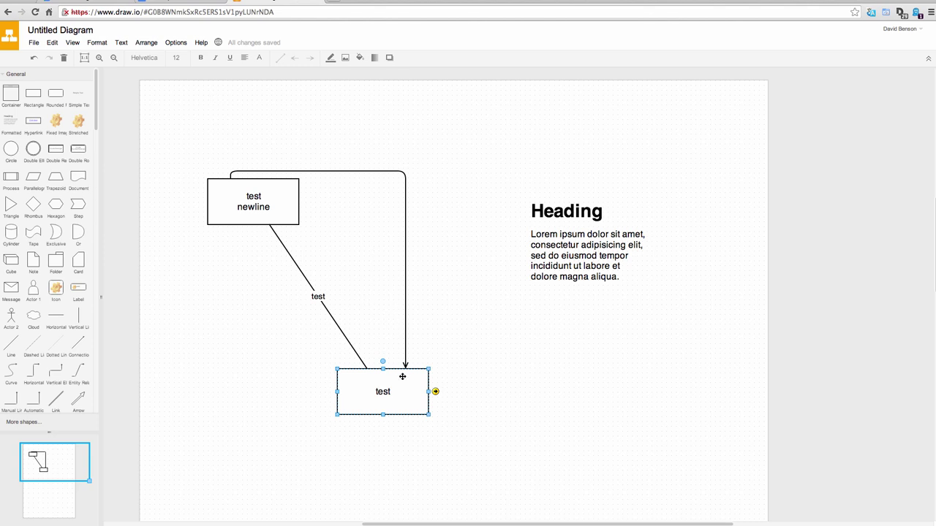
left_click_drag(276, 196, 304, 208)
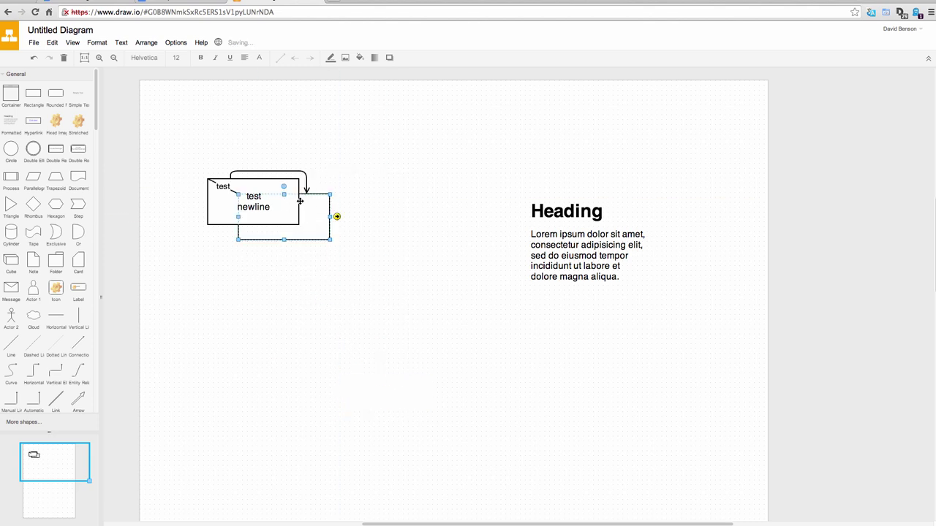
left_click_drag(266, 183, 338, 226)
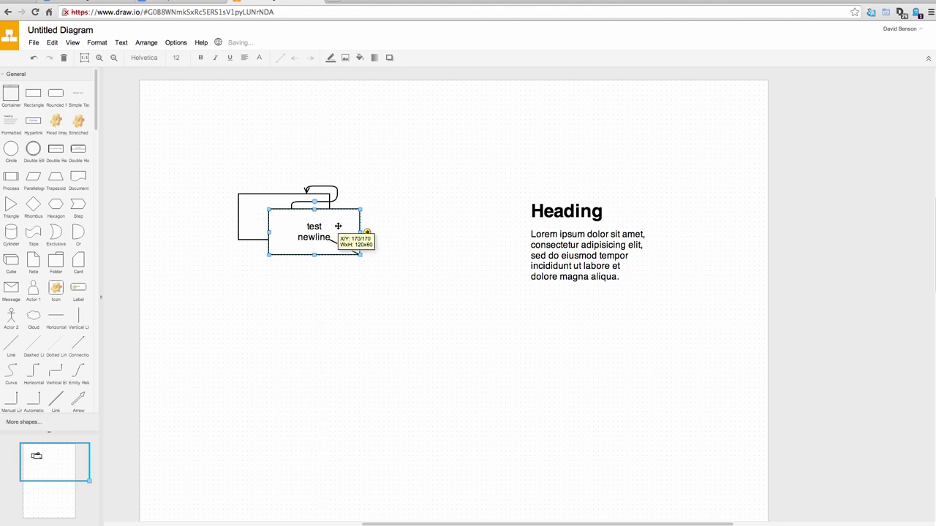
Send the "test newline" rectangle to the back and select the "test" rectangle in front of it.
left_click(148, 42)
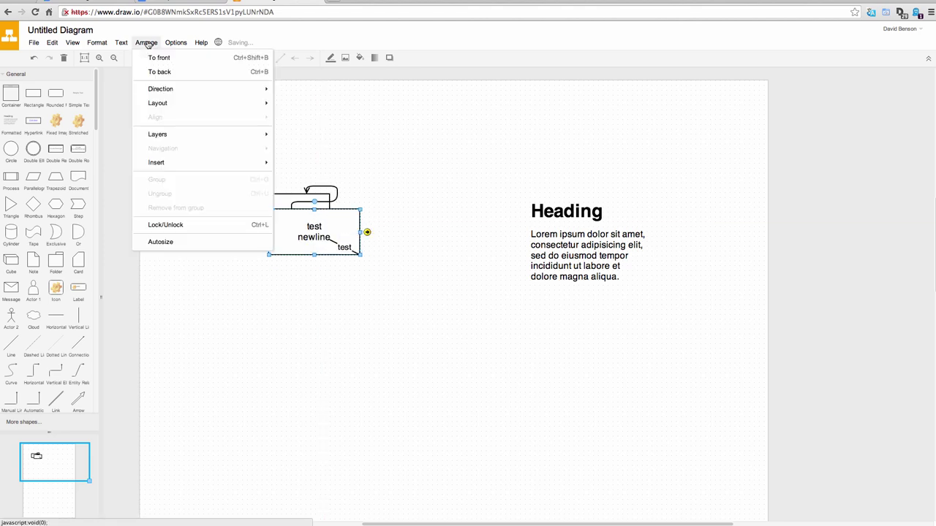
left_click(157, 73)
left_click(256, 209)
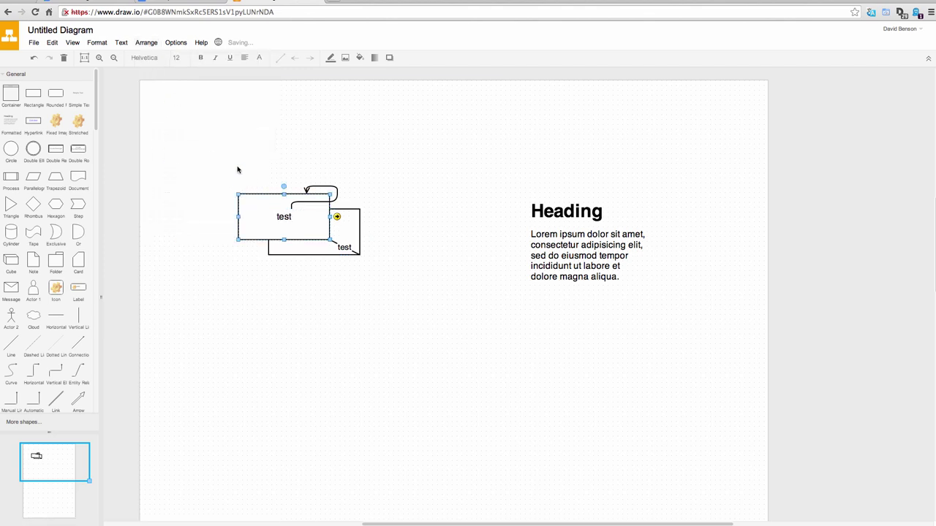
Add a rounded rectangle above the existing shapes and connect it to a new rounded rectangle below and to the Formatted Text shape.
left_click(55, 92)
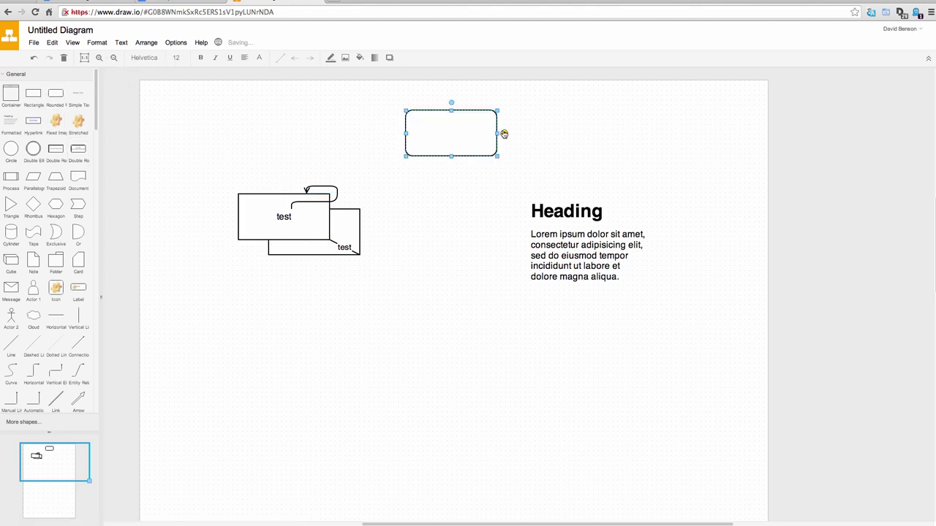
left_click_drag(503, 133, 402, 257)
left_click(495, 137)
left_click_drag(505, 136, 561, 244)
Apply an automatic top-down layout to the shapes connected to the upper rounded rectangle.
left_click(465, 133)
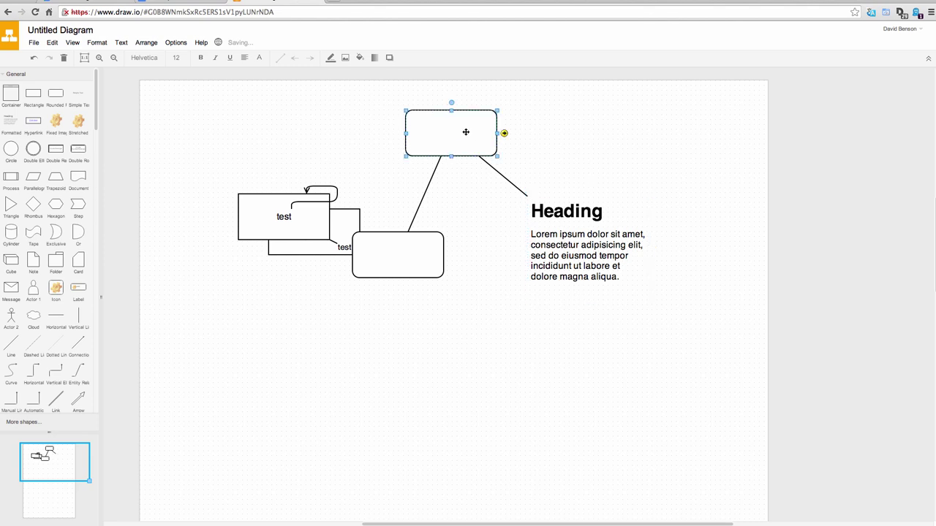
left_click(146, 42)
mouse_move(166, 107)
left_click(305, 118)
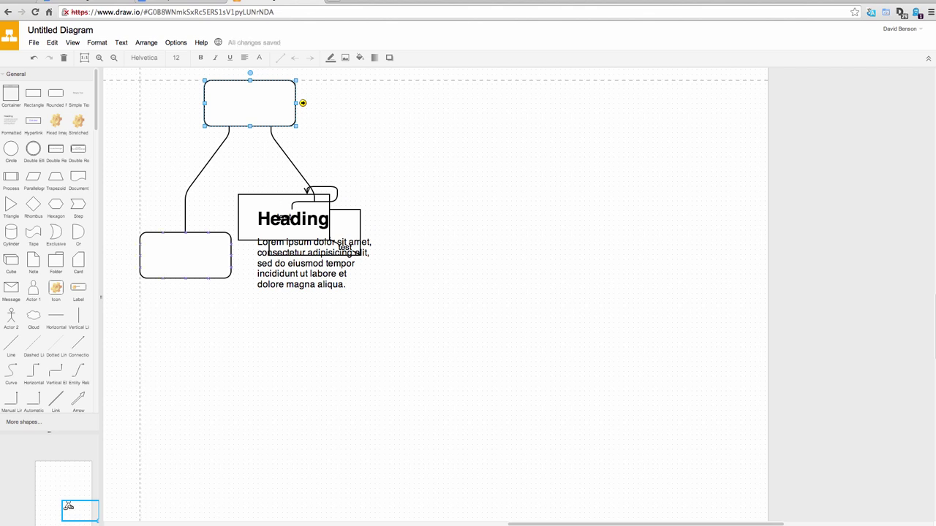
left_click_drag(227, 107, 226, 107)
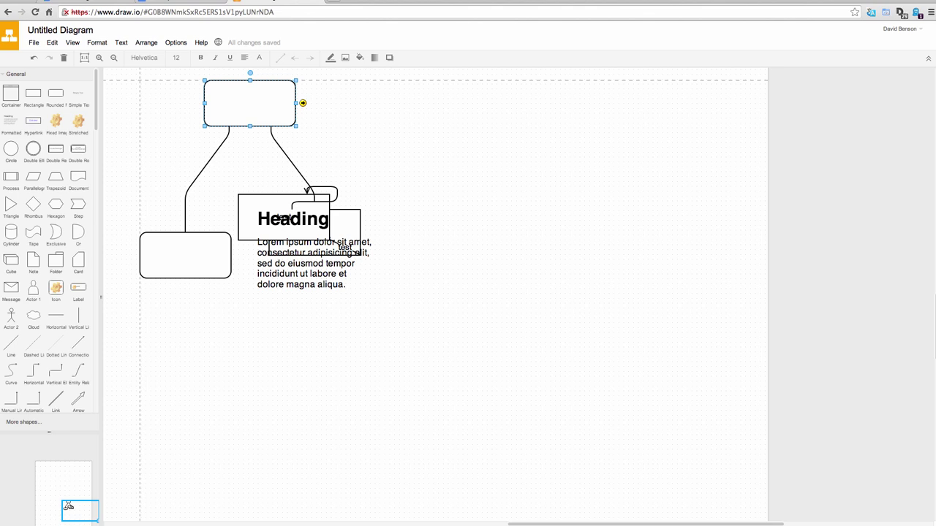